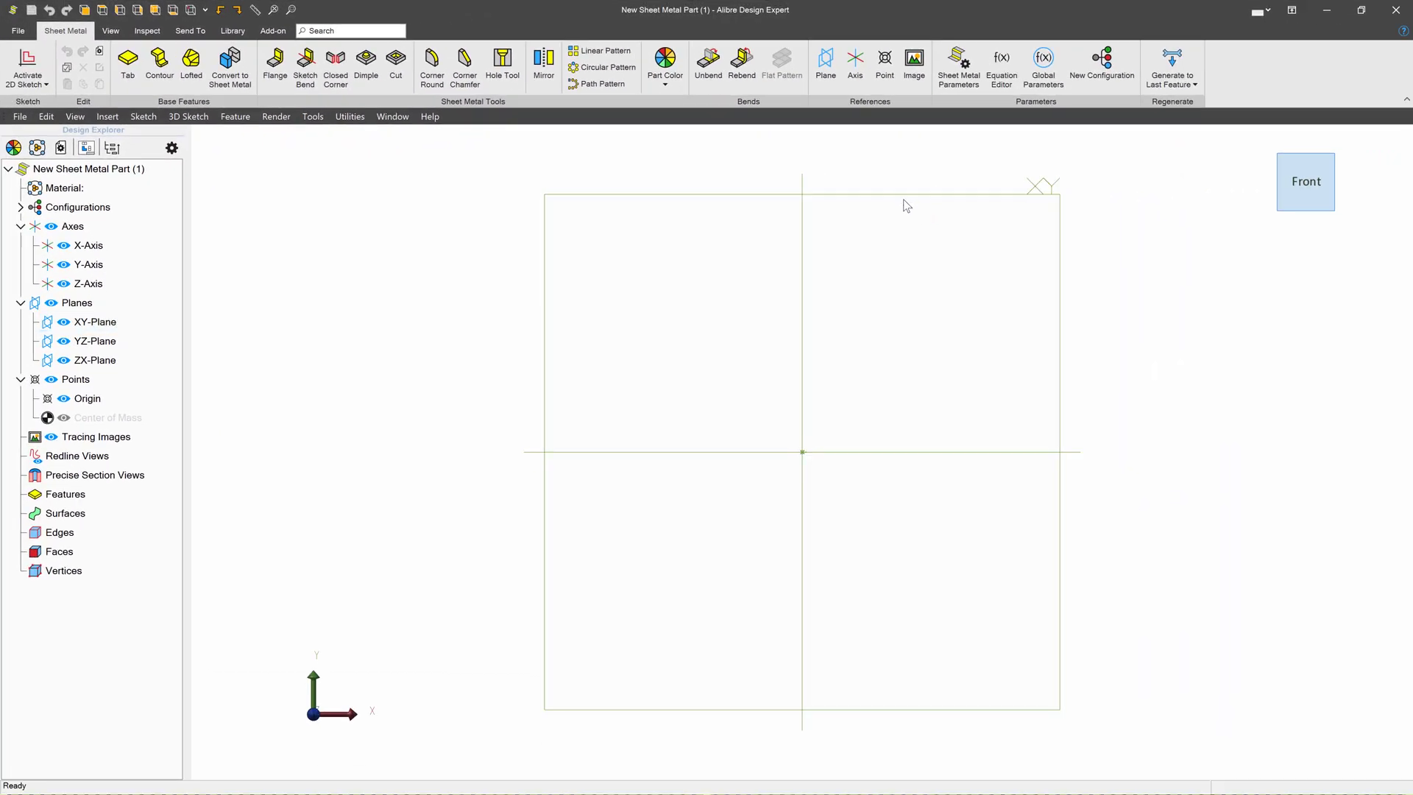
On the XY-Plane, sketch an open chain of seven connected lines with varied angles, starting at the origin.
{"action": "left_click", "coordinate": [906, 204]}
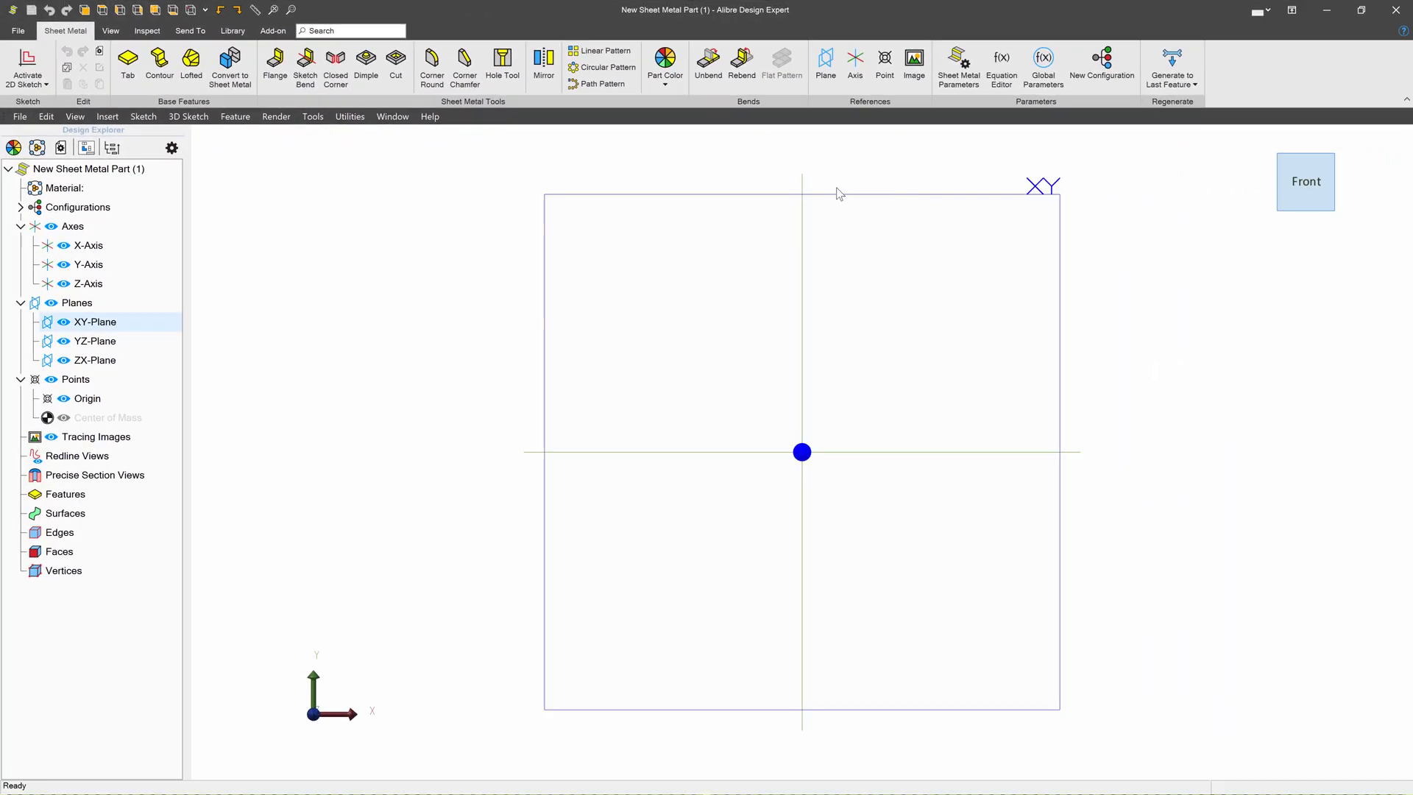
{"action": "left_click", "coordinate": [37, 58]}
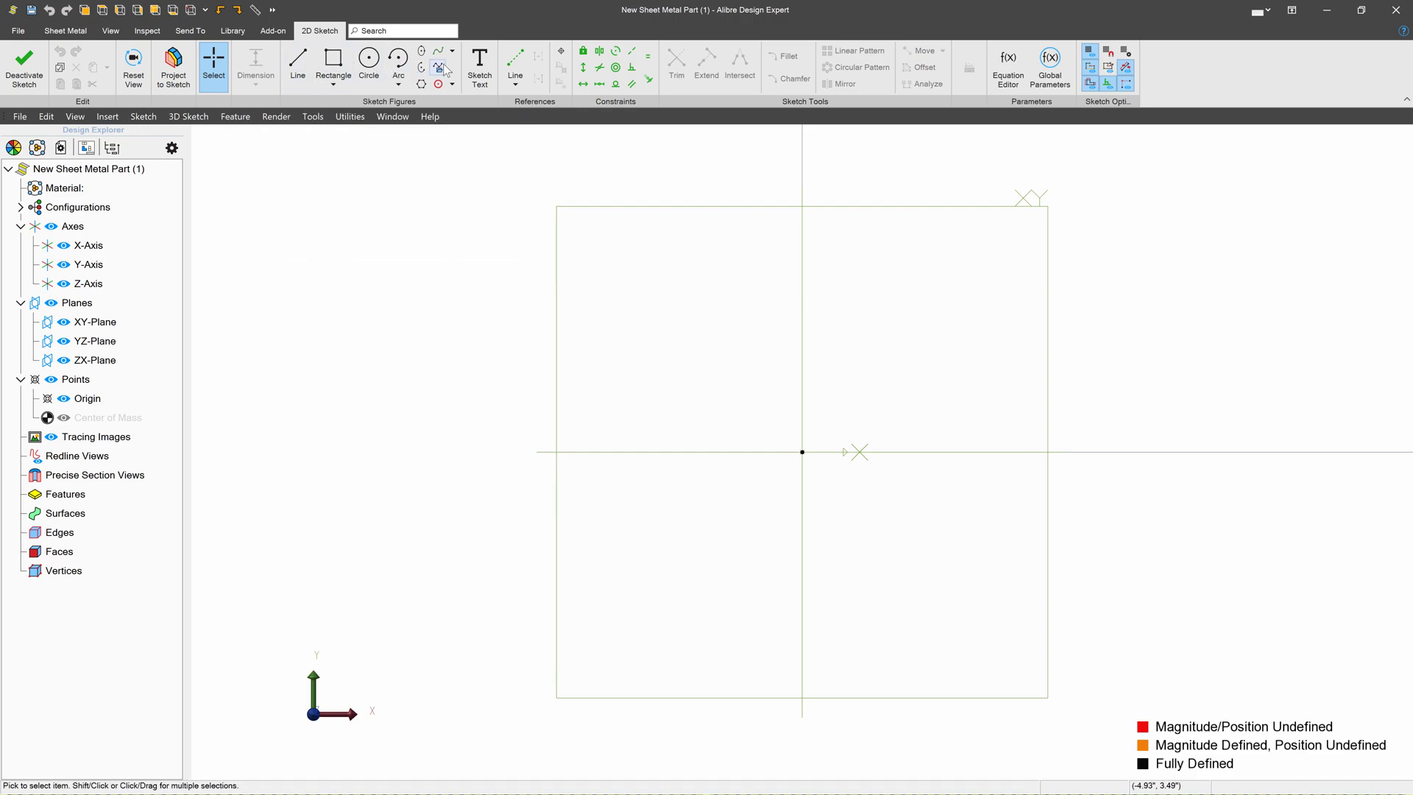
{"action": "left_click", "coordinate": [294, 66]}
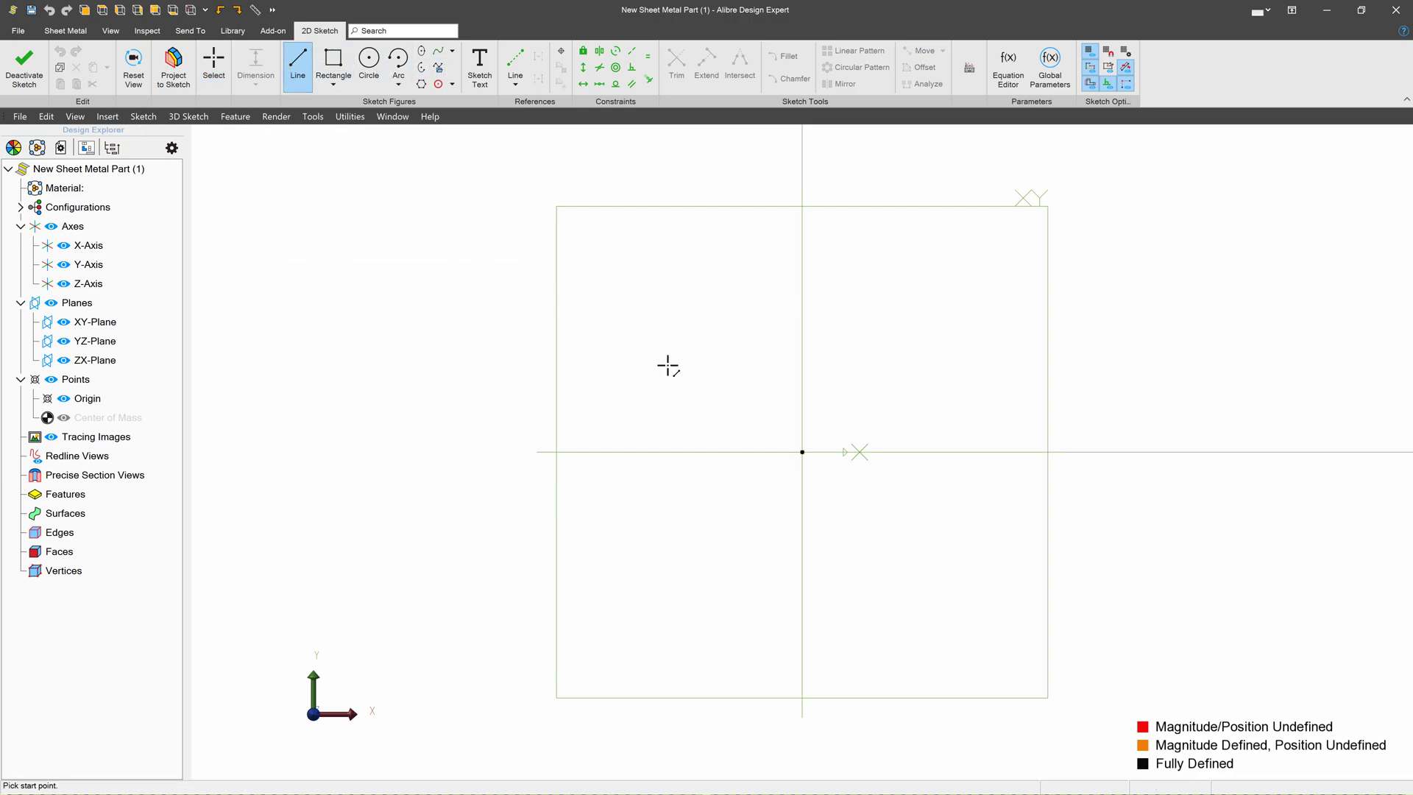
{"action": "left_click", "coordinate": [802, 452]}
{"action": "left_click", "coordinate": [960, 409]}
{"action": "left_click", "coordinate": [1015, 234]}
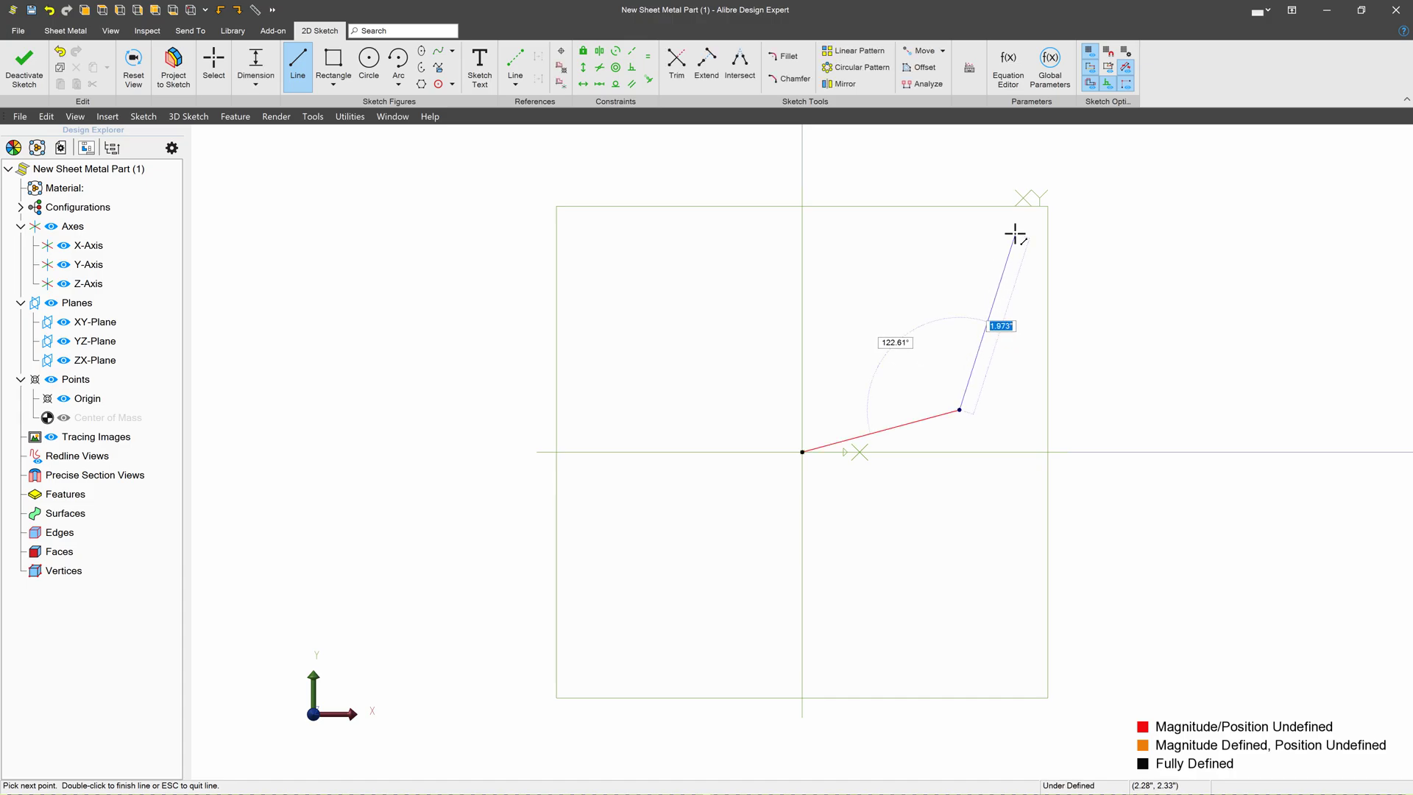
{"action": "left_click", "coordinate": [1269, 258]}
{"action": "left_click", "coordinate": [1253, 606]}
{"action": "left_click", "coordinate": [824, 718]}
{"action": "scroll", "coordinate": [428, 505], "scroll_direction": "down", "scroll_amount": 1}
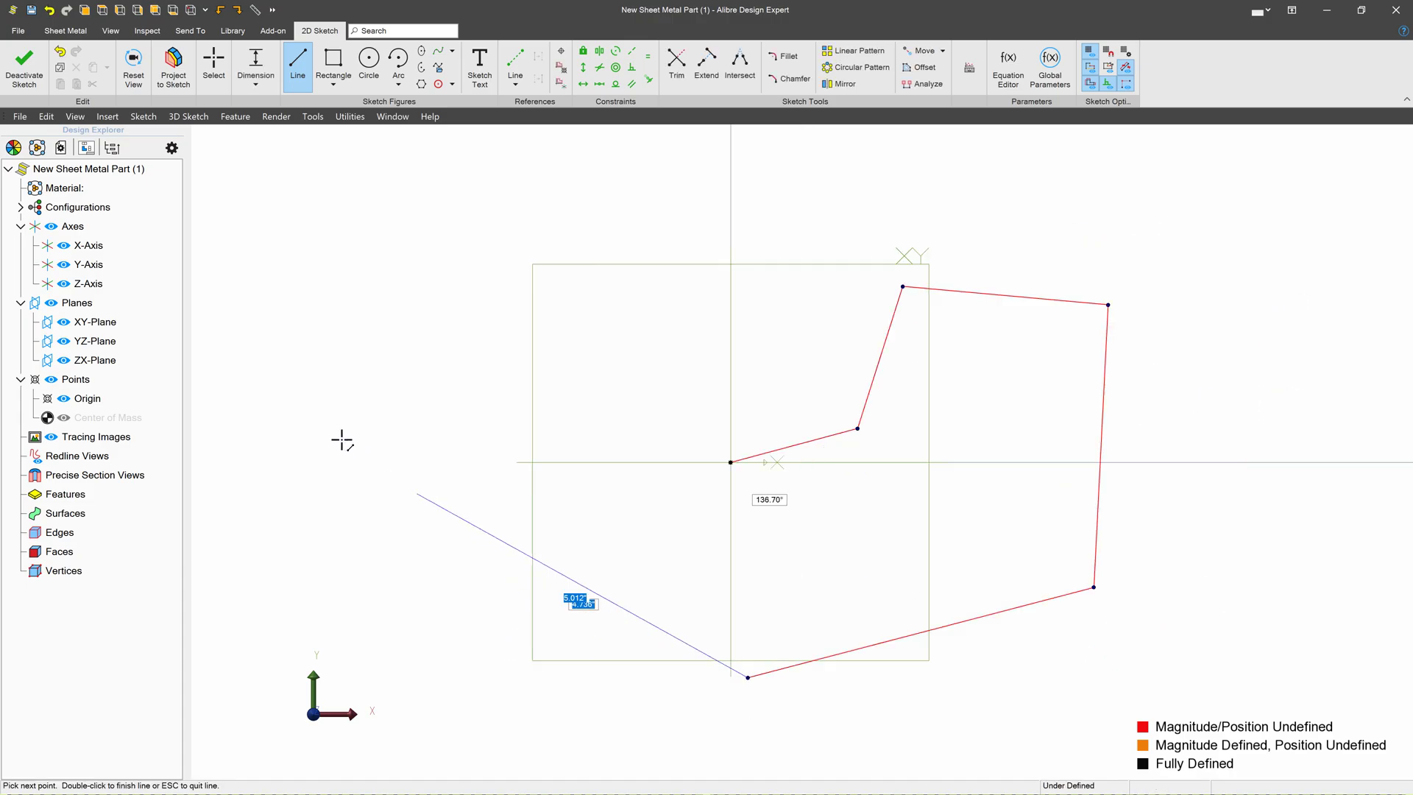
{"action": "scroll", "coordinate": [341, 439], "scroll_direction": "down", "scroll_amount": 1}
{"action": "left_click", "coordinate": [787, 709]}
{"action": "left_click", "coordinate": [1098, 651]}
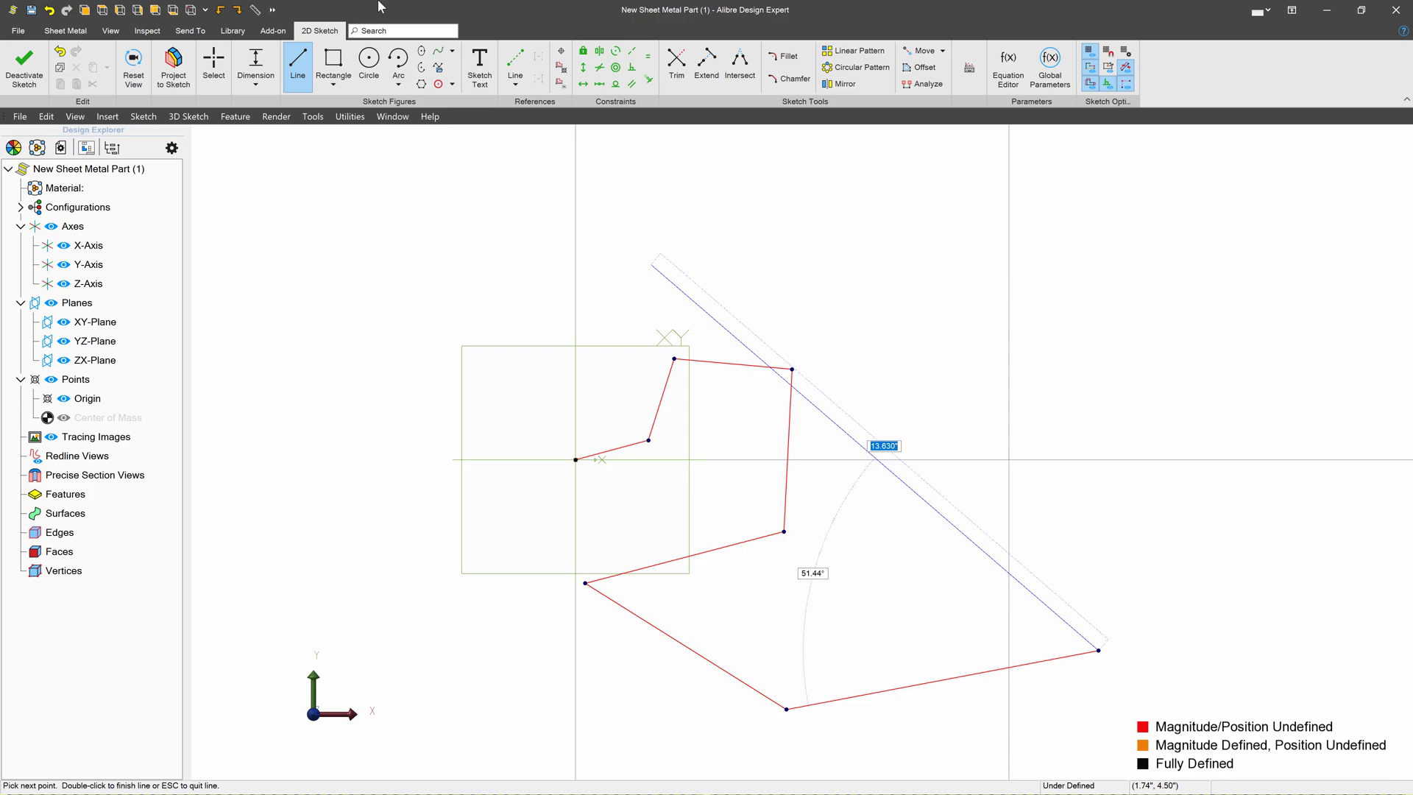
{"action": "key", "text": "Escape"}
{"action": "key", "text": "Escape"}
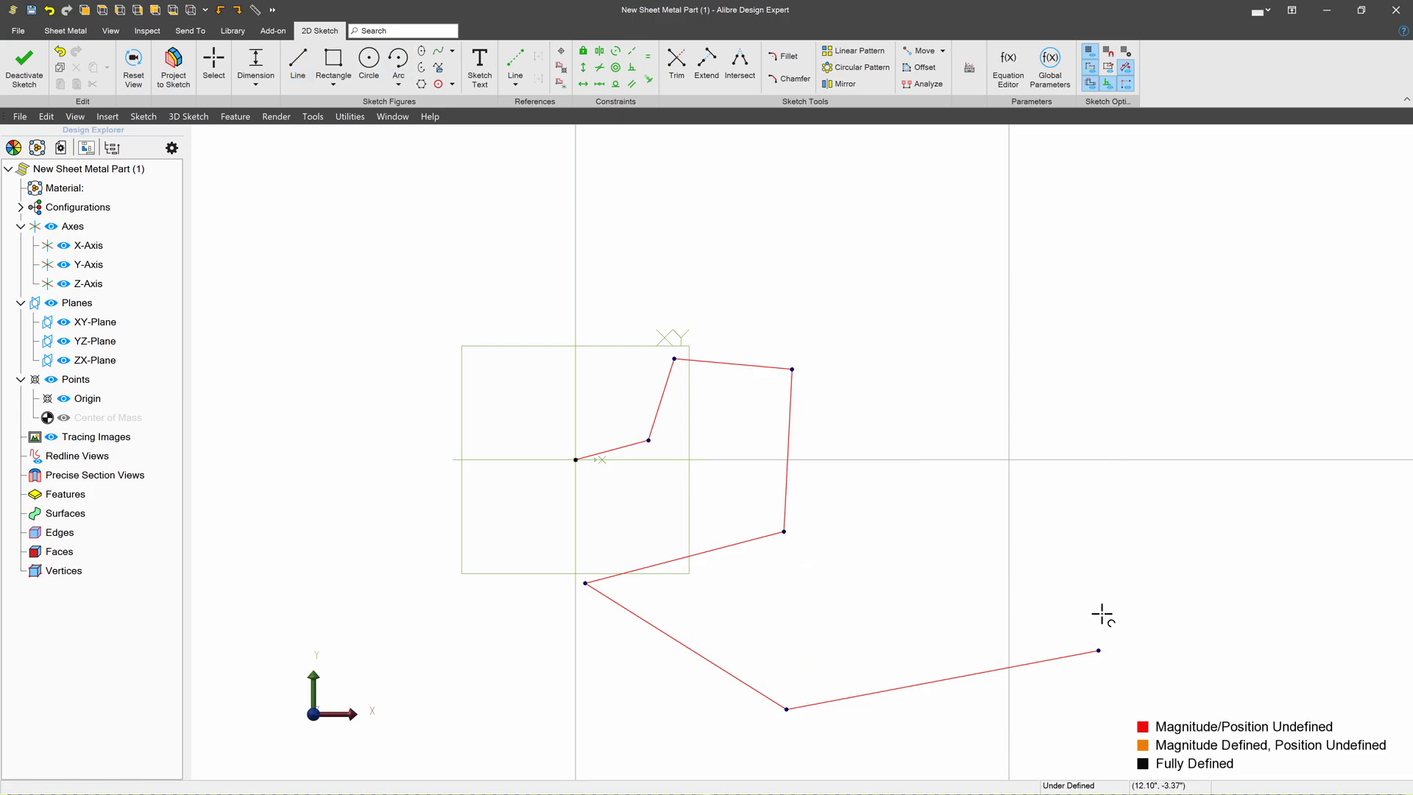
Add a tangent arc to the free end of the line chain and enlarge it by moving its endpoint outward.
{"action": "left_click", "coordinate": [1076, 571]}
{"action": "left_click", "coordinate": [1098, 650]}
{"action": "key", "text": "Escape"}
{"action": "left_click", "coordinate": [1296, 454]}
{"action": "key", "text": "Escape"}
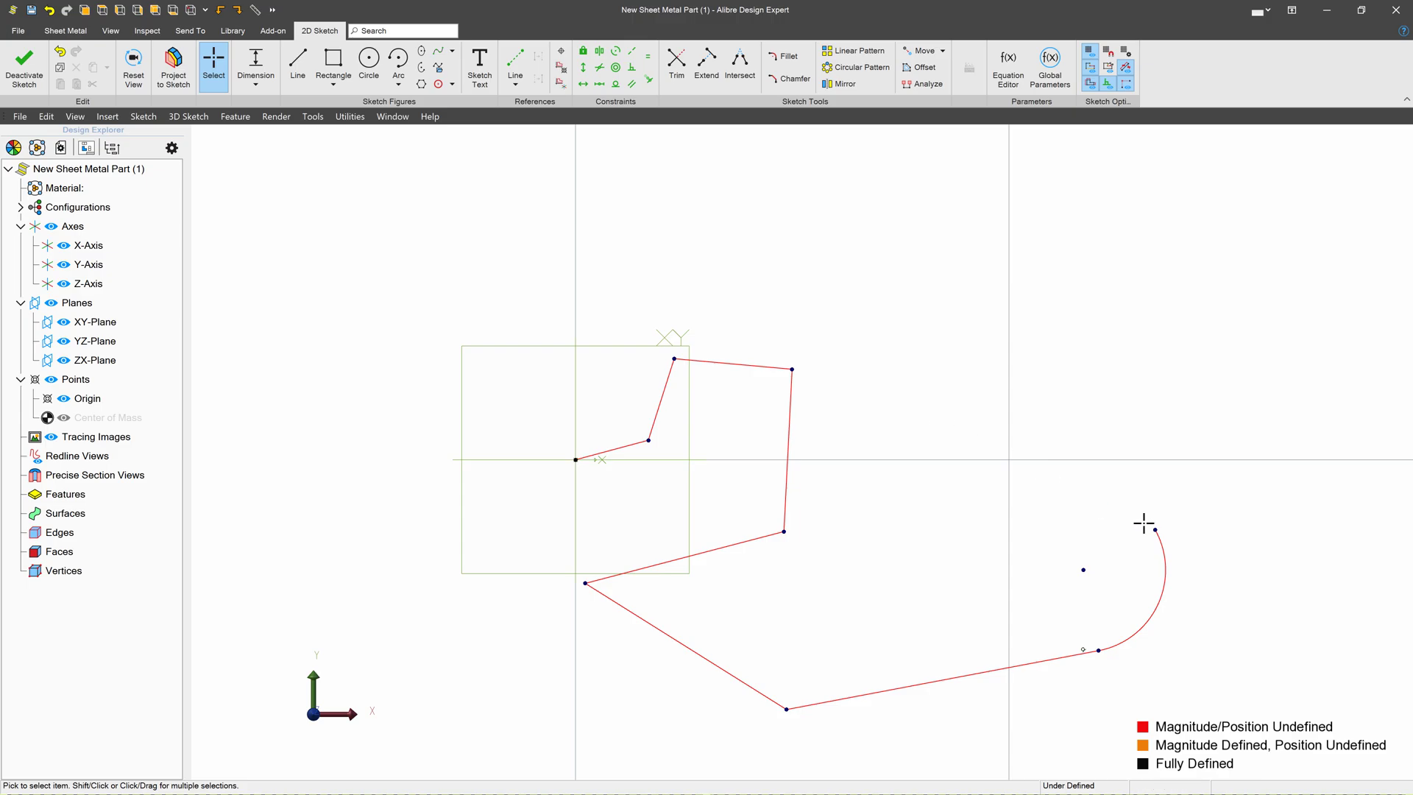
{"action": "left_click_drag", "start_coordinate": [1143, 523], "coordinate": [1300, 126]}
Finish the sketch and start a Contour Base Flange from it.
{"action": "scroll", "coordinate": [833, 435], "scroll_direction": "down", "scroll_amount": 3}
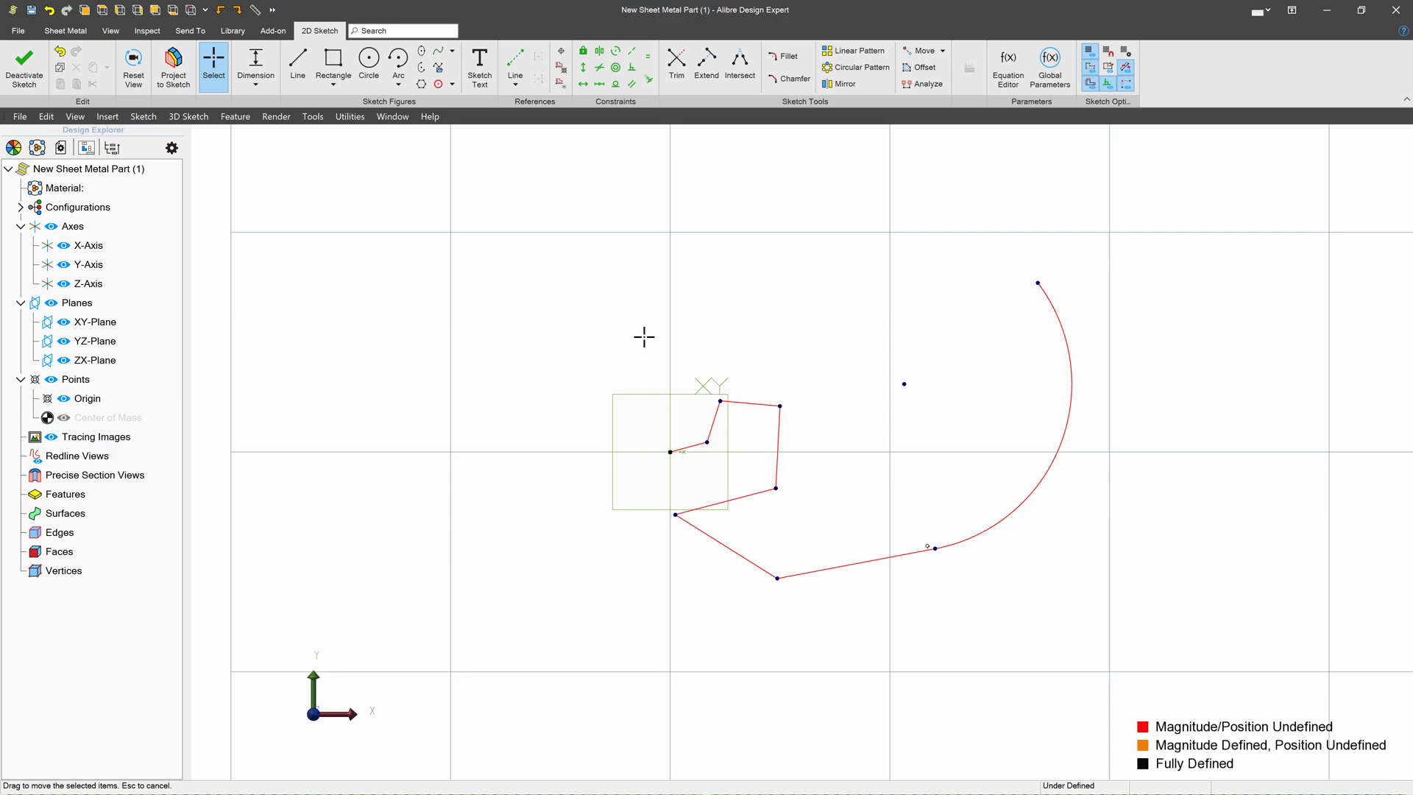
{"action": "left_click", "coordinate": [24, 70]}
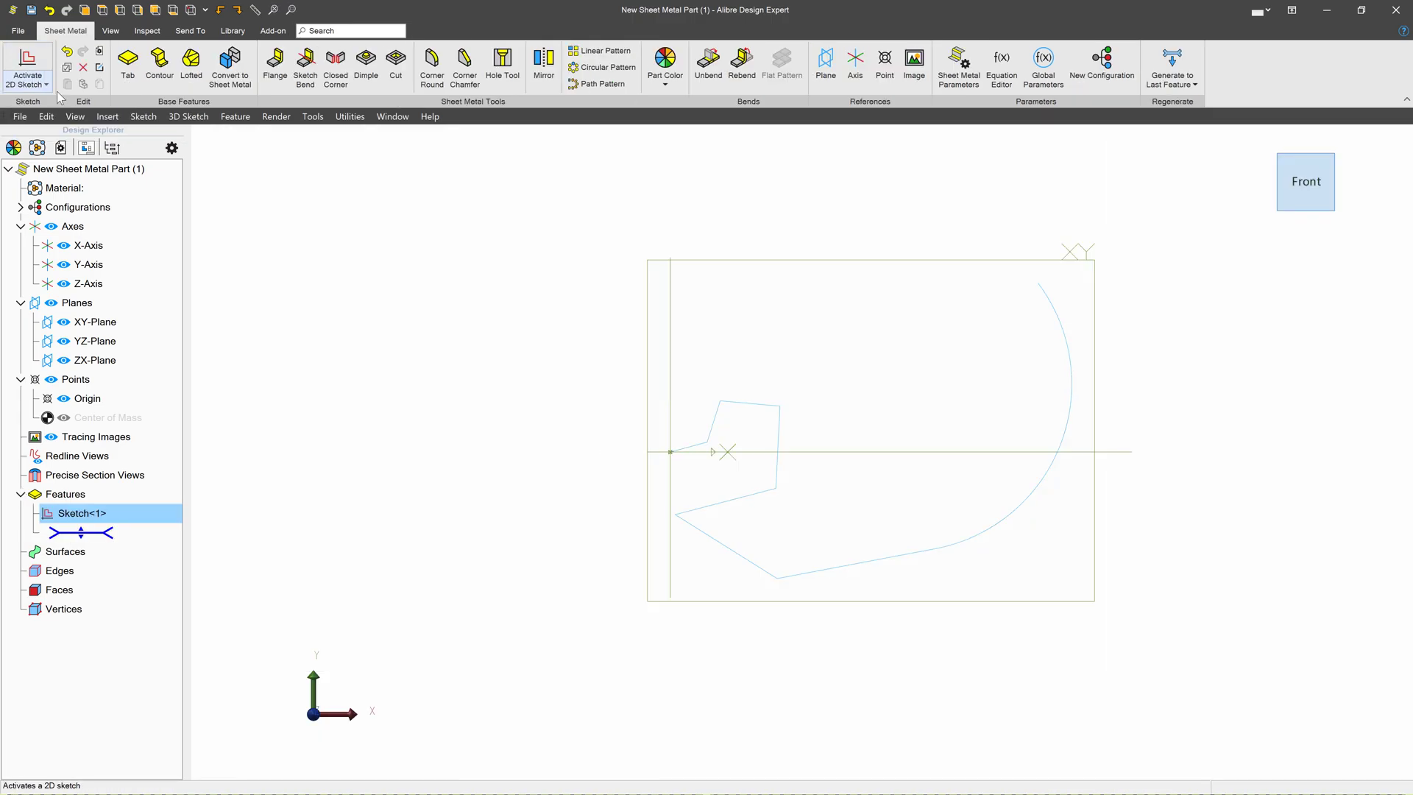
{"action": "left_click", "coordinate": [159, 61]}
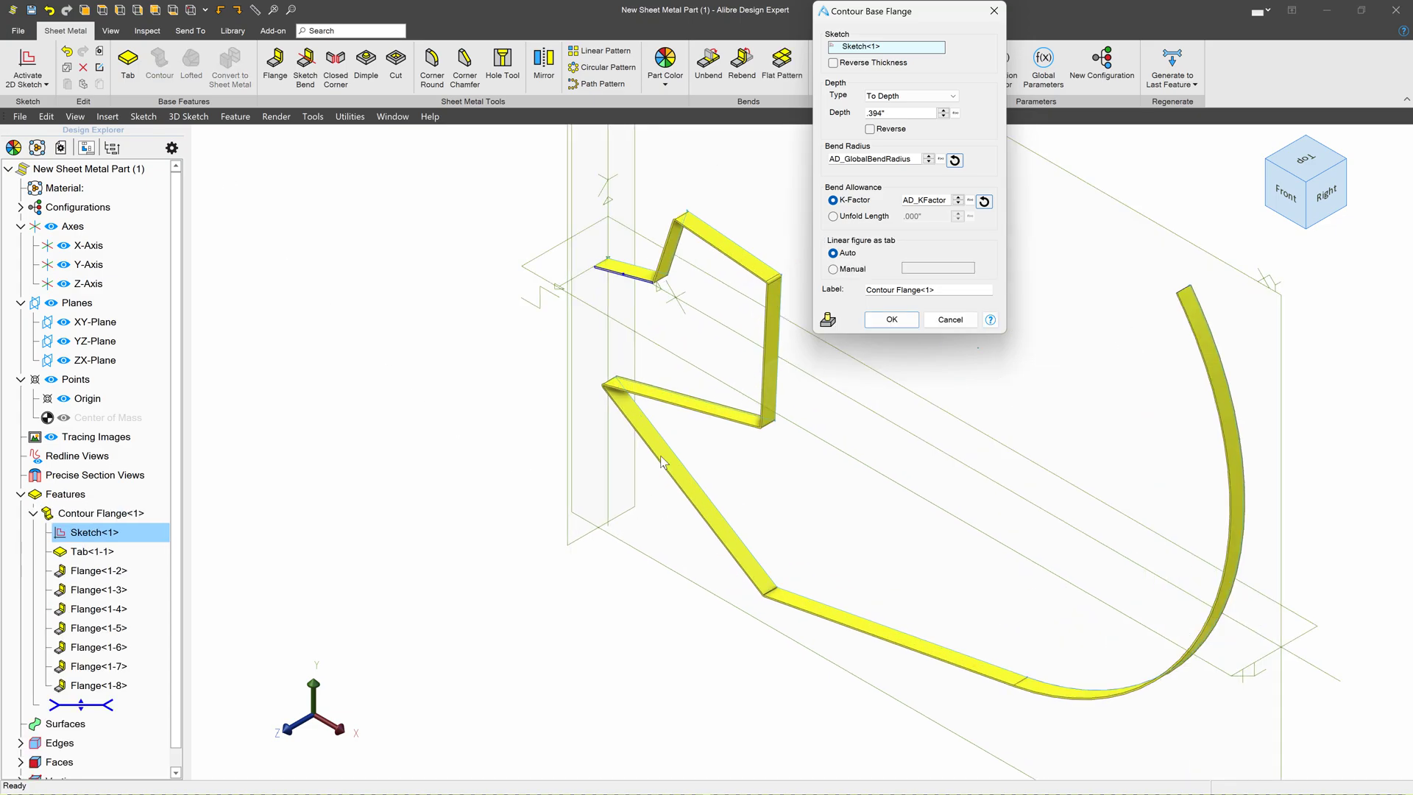
Examine the bends at the corners of the contour flange preview against the sketch lines in the Front view.
{"action": "scroll", "coordinate": [676, 206], "scroll_direction": "up", "scroll_amount": 5}
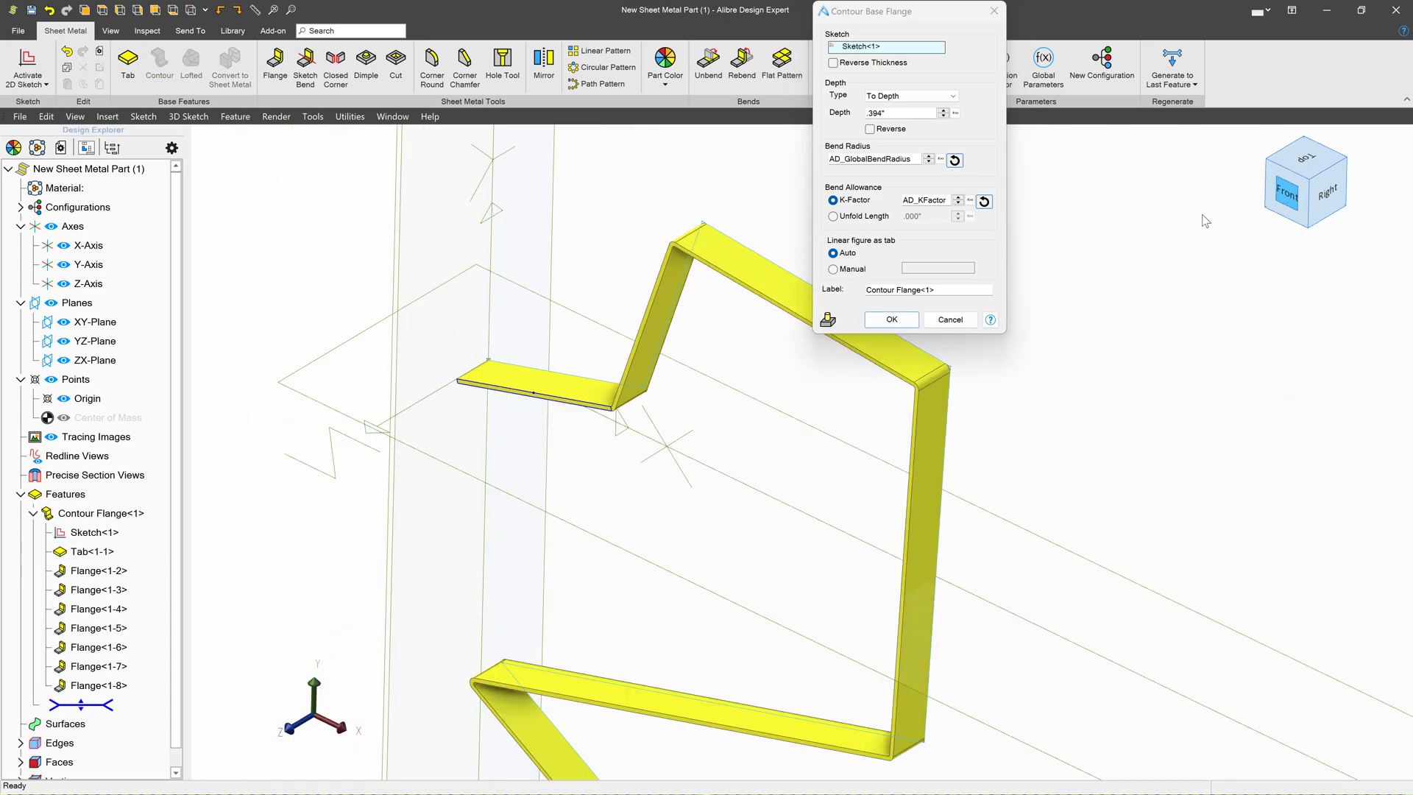
{"action": "left_click", "coordinate": [1284, 193]}
{"action": "scroll", "coordinate": [622, 435], "scroll_direction": "up", "scroll_amount": 6}
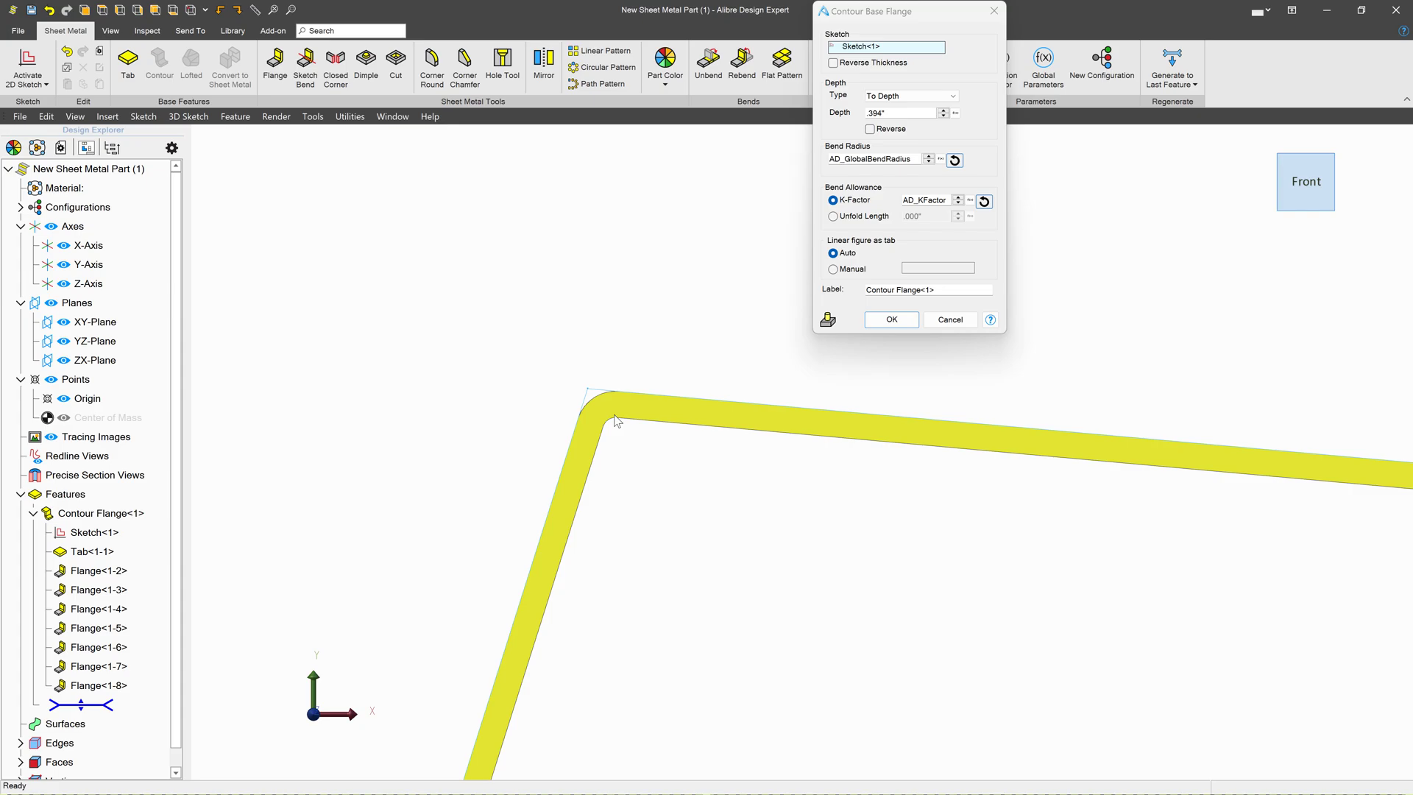
{"action": "scroll", "coordinate": [616, 420], "scroll_direction": "up", "scroll_amount": 1}
{"action": "scroll", "coordinate": [870, 418], "scroll_direction": "down", "scroll_amount": 10}
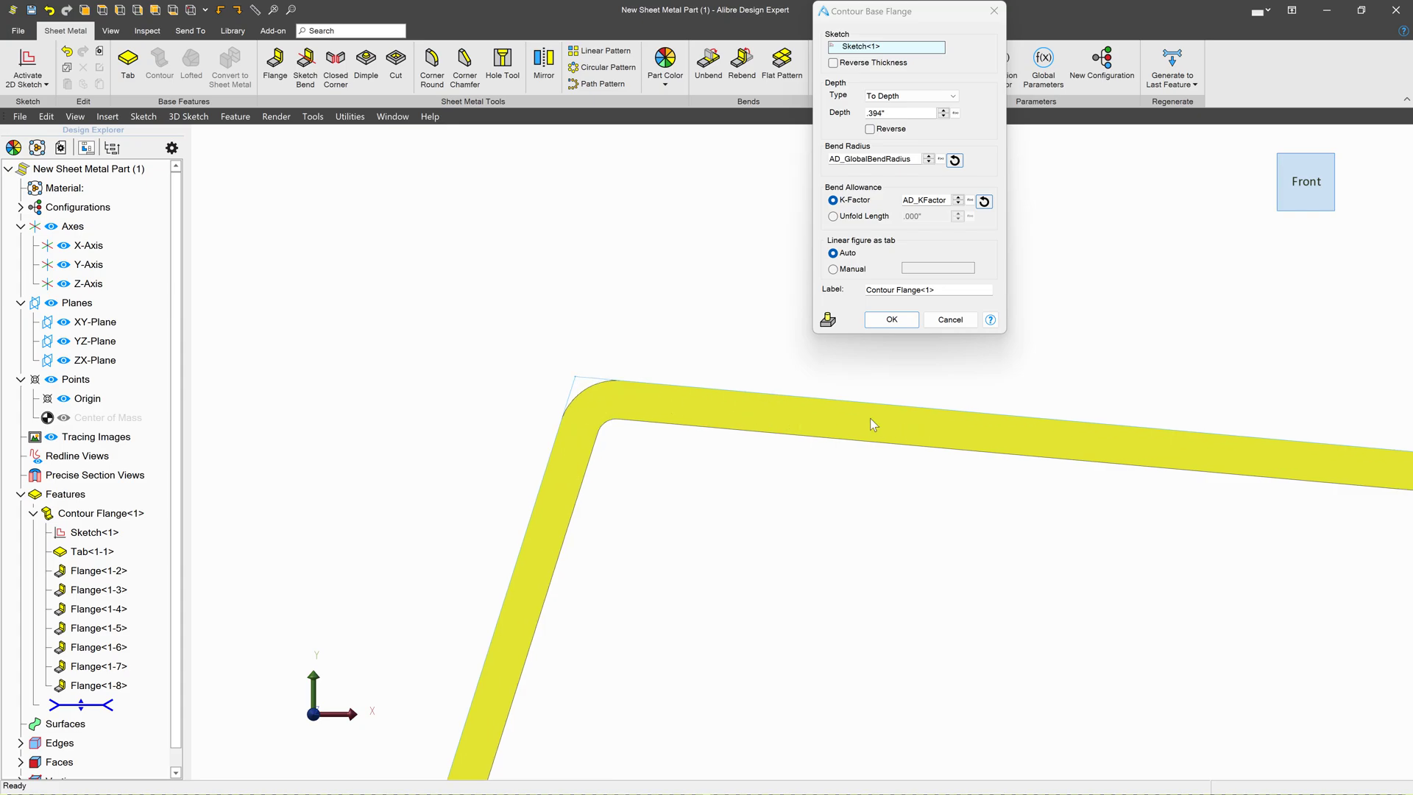
{"action": "scroll", "coordinate": [371, 656], "scroll_direction": "down", "scroll_amount": 2}
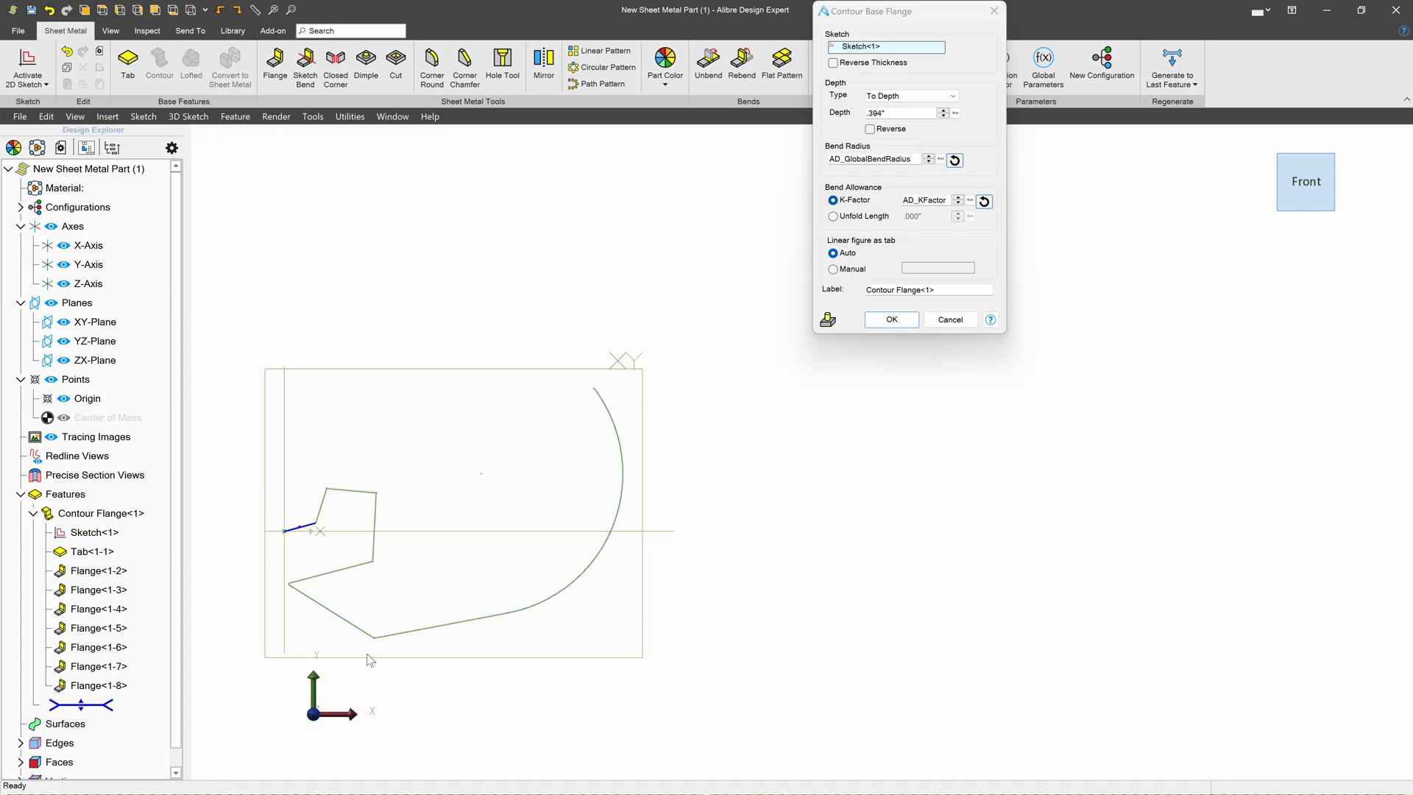
{"action": "scroll", "coordinate": [526, 645], "scroll_direction": "up", "scroll_amount": 6}
{"action": "scroll", "coordinate": [707, 471], "scroll_direction": "down", "scroll_amount": 6}
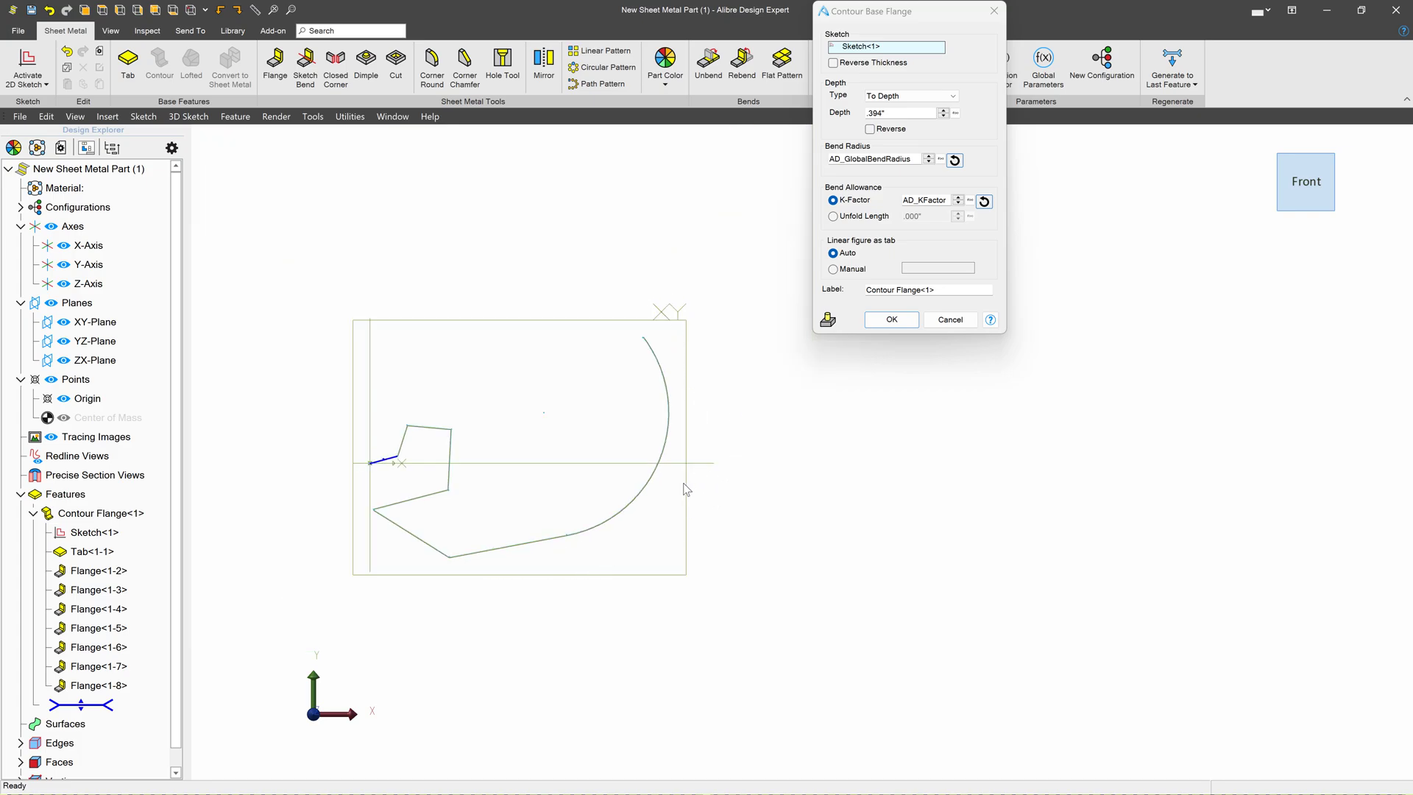
{"action": "scroll", "coordinate": [360, 537], "scroll_direction": "up", "scroll_amount": 2}
{"action": "scroll", "coordinate": [366, 537], "scroll_direction": "down", "scroll_amount": 2}
{"action": "scroll", "coordinate": [553, 524], "scroll_direction": "up", "scroll_amount": 5}
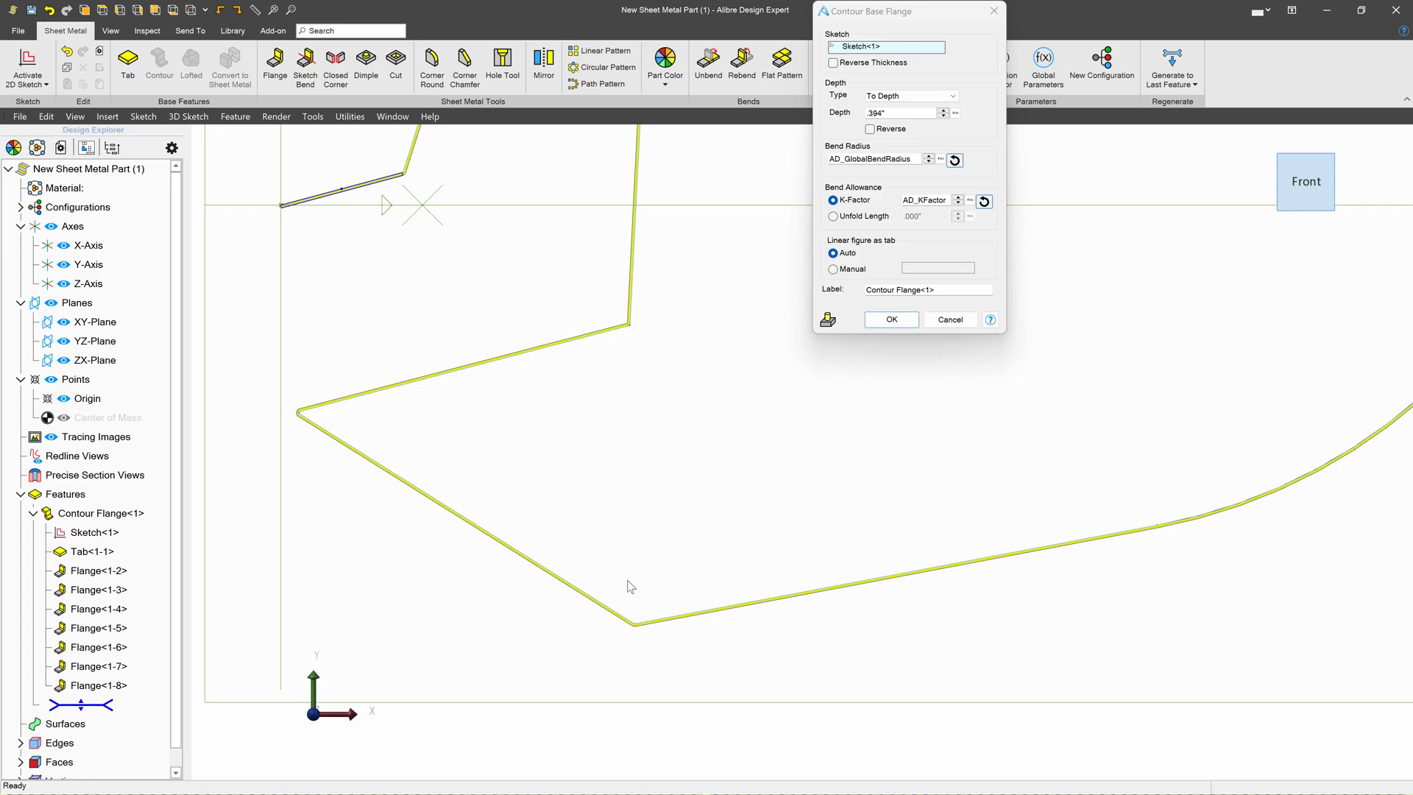
{"action": "scroll", "coordinate": [631, 637], "scroll_direction": "down", "scroll_amount": 5}
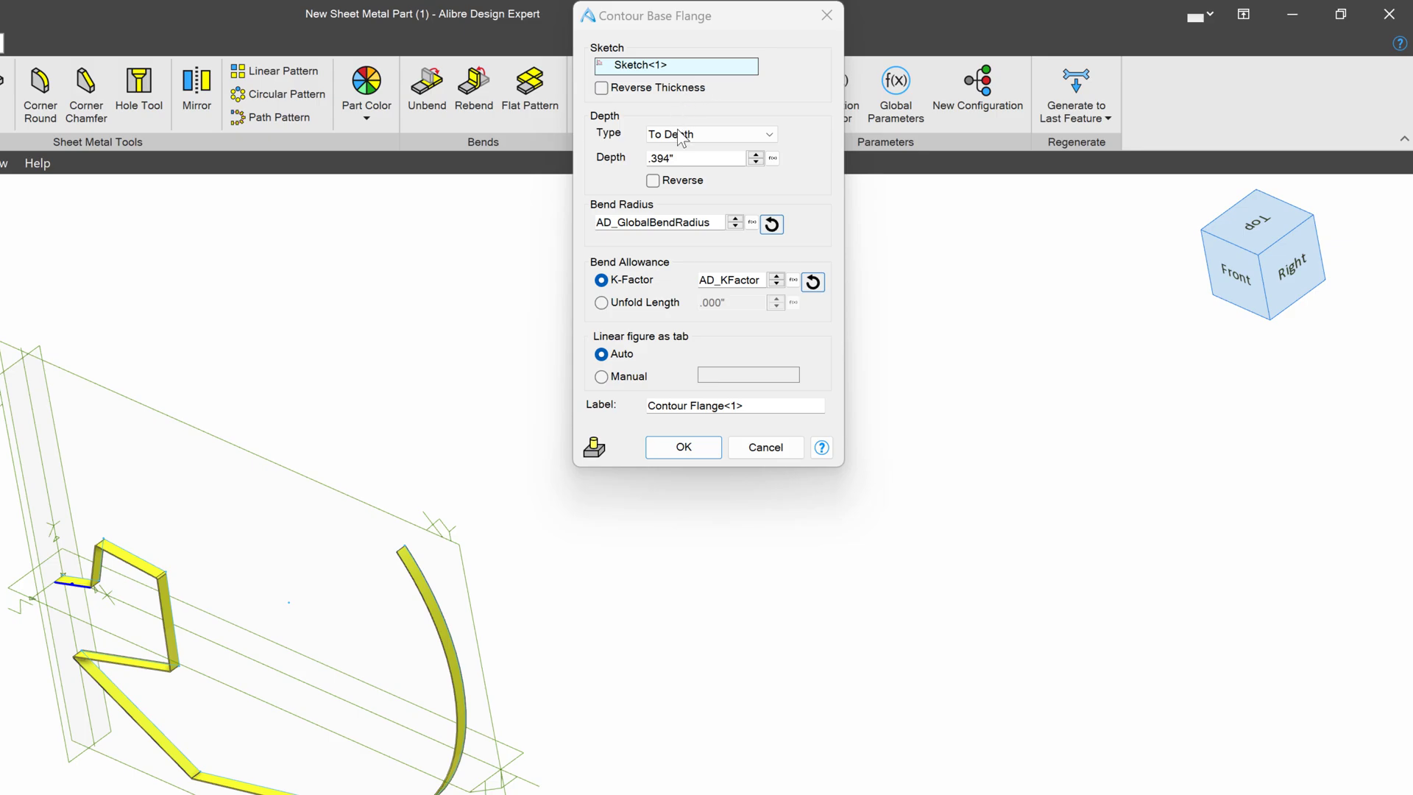
Set the contour flange depth type to Mid Plane with a depth of 10 inches and create the flange.
{"action": "left_click", "coordinate": [681, 137]}
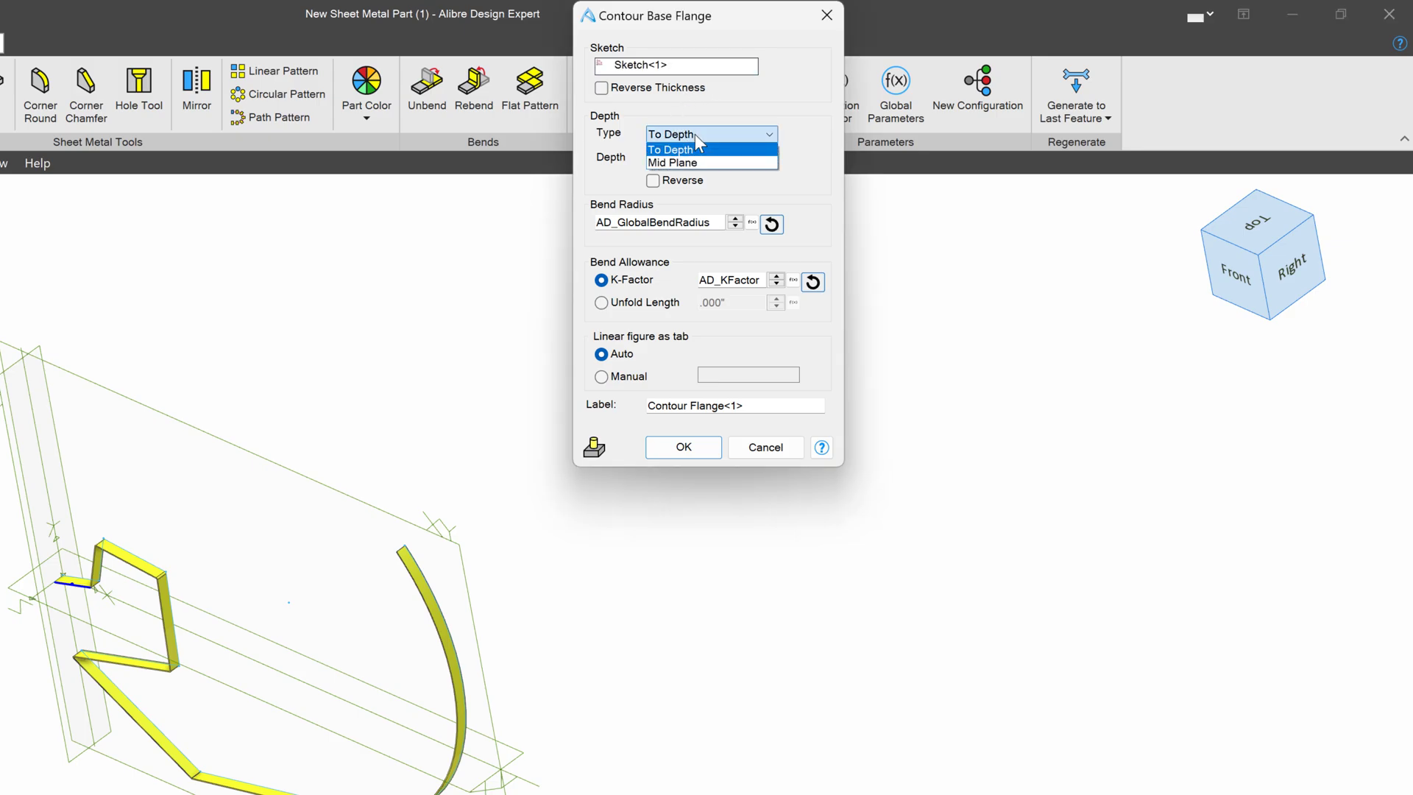
{"action": "left_click", "coordinate": [683, 161]}
{"action": "double_click", "coordinate": [690, 158]}
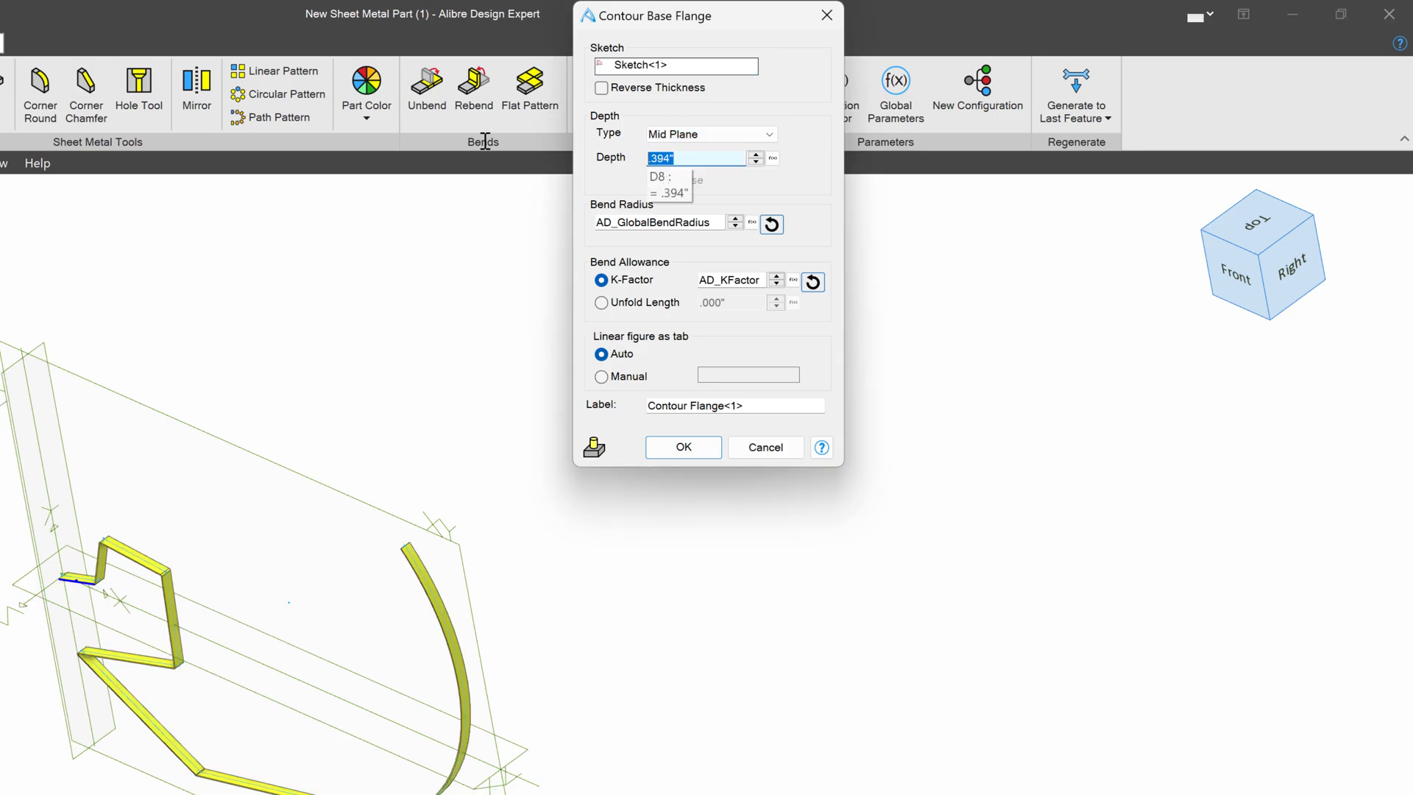
{"action": "type", "text": "10"}
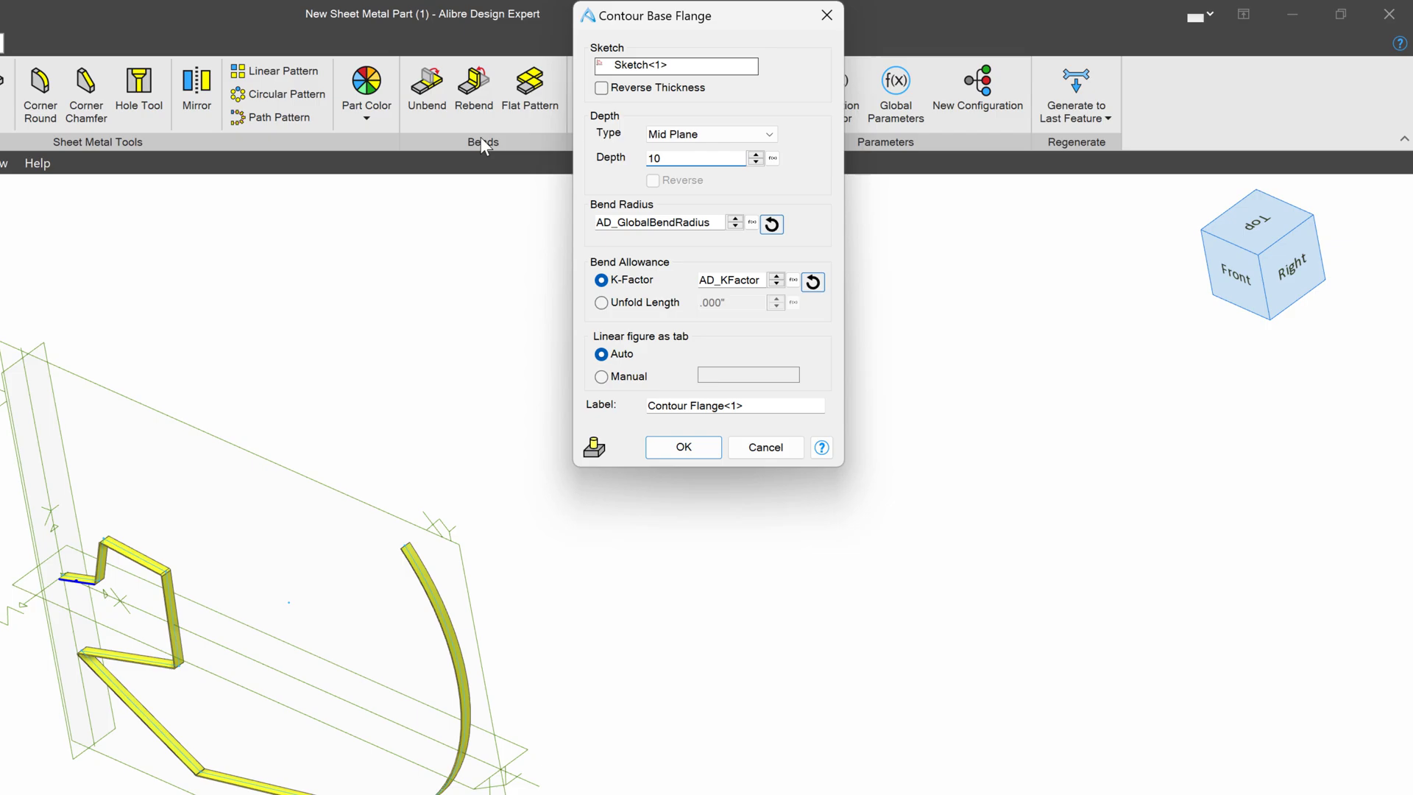
{"action": "left_click", "coordinate": [684, 140]}
{"action": "left_click", "coordinate": [682, 66]}
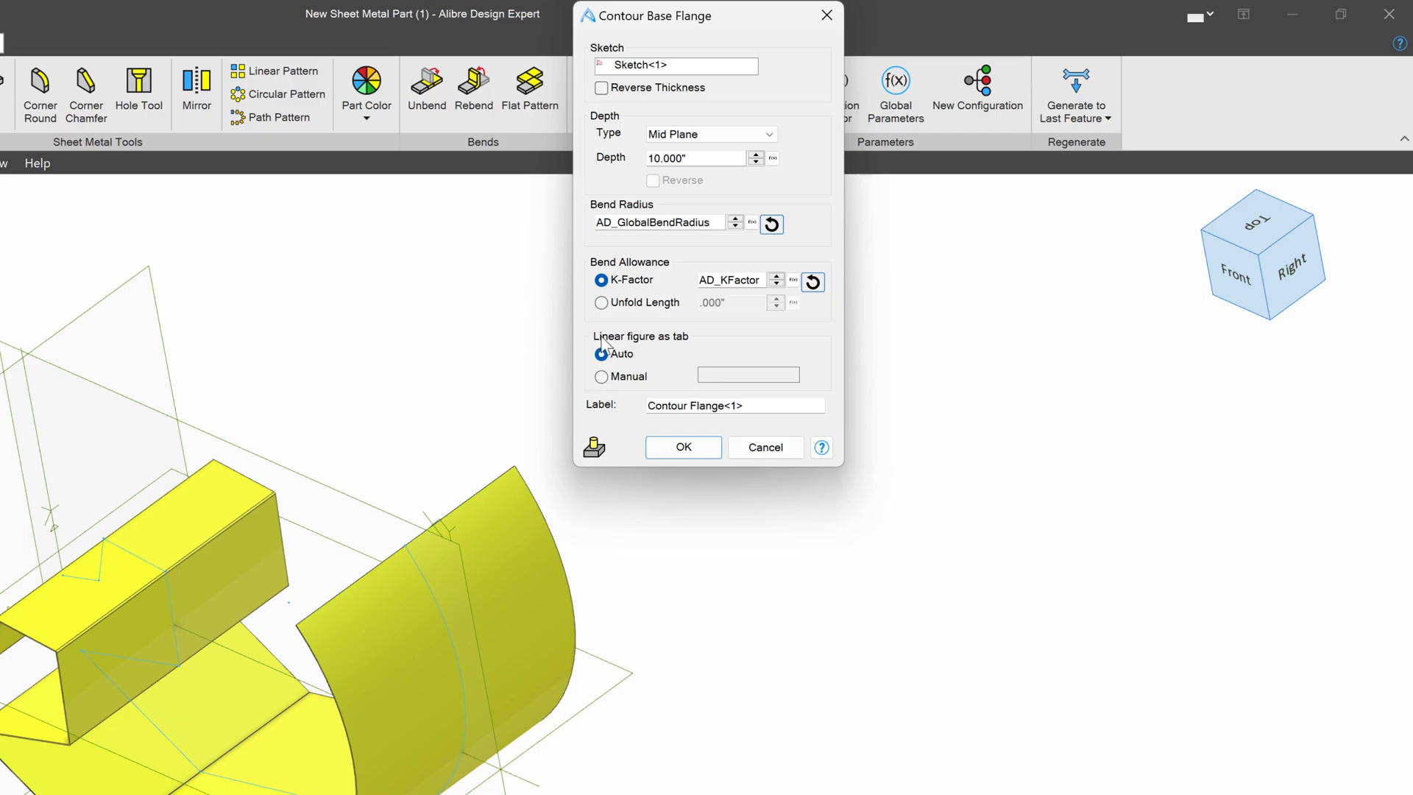
{"action": "left_click", "coordinate": [684, 448]}
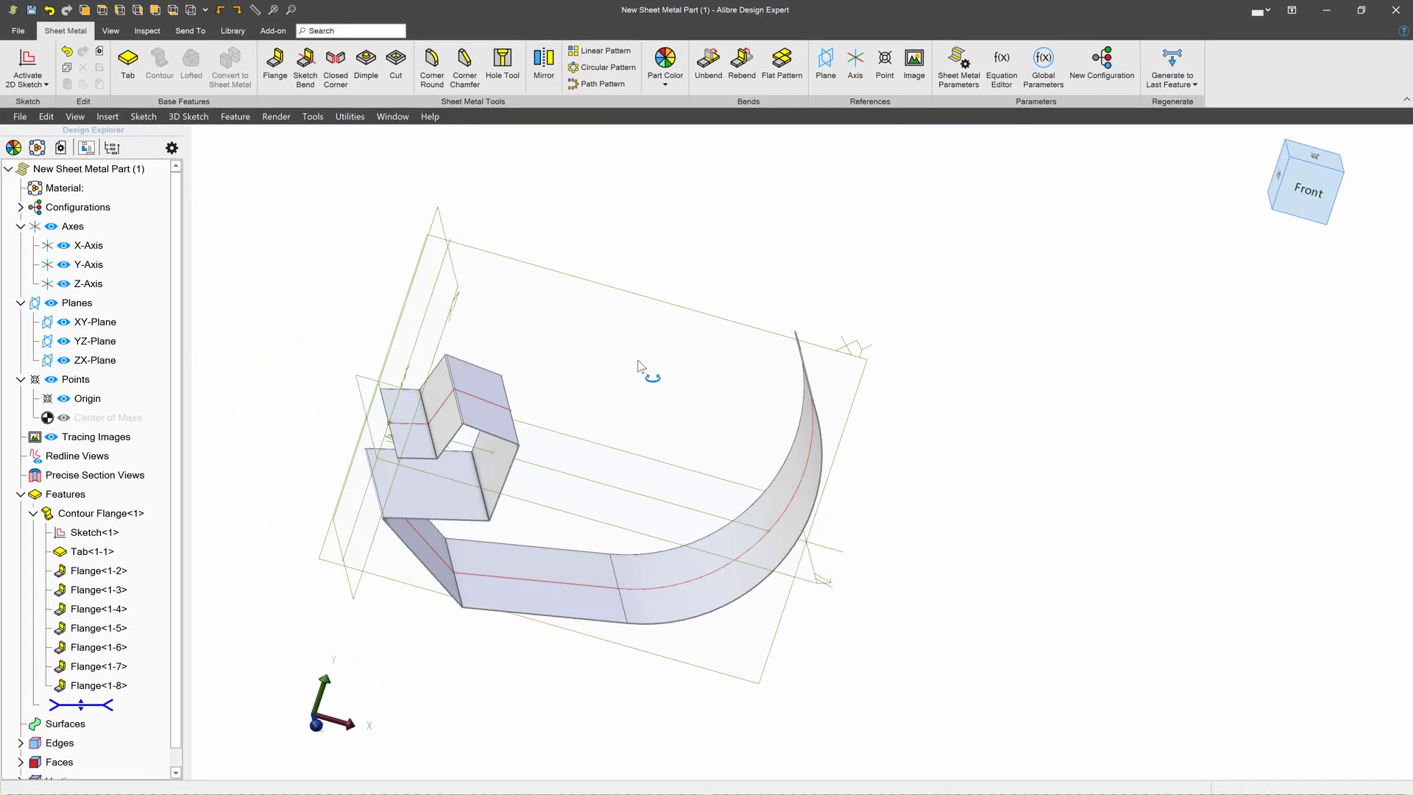
Inspect the finished contour flange in 3D, view its flat pattern, and return it to the folded state.
{"action": "mouse_move", "coordinate": [638, 366]}
{"action": "middle_mouse_down"}
{"action": "mouse_move", "coordinate": [655, 369]}
{"action": "mouse_move", "coordinate": [625, 364]}
{"action": "middle_mouse_up"}
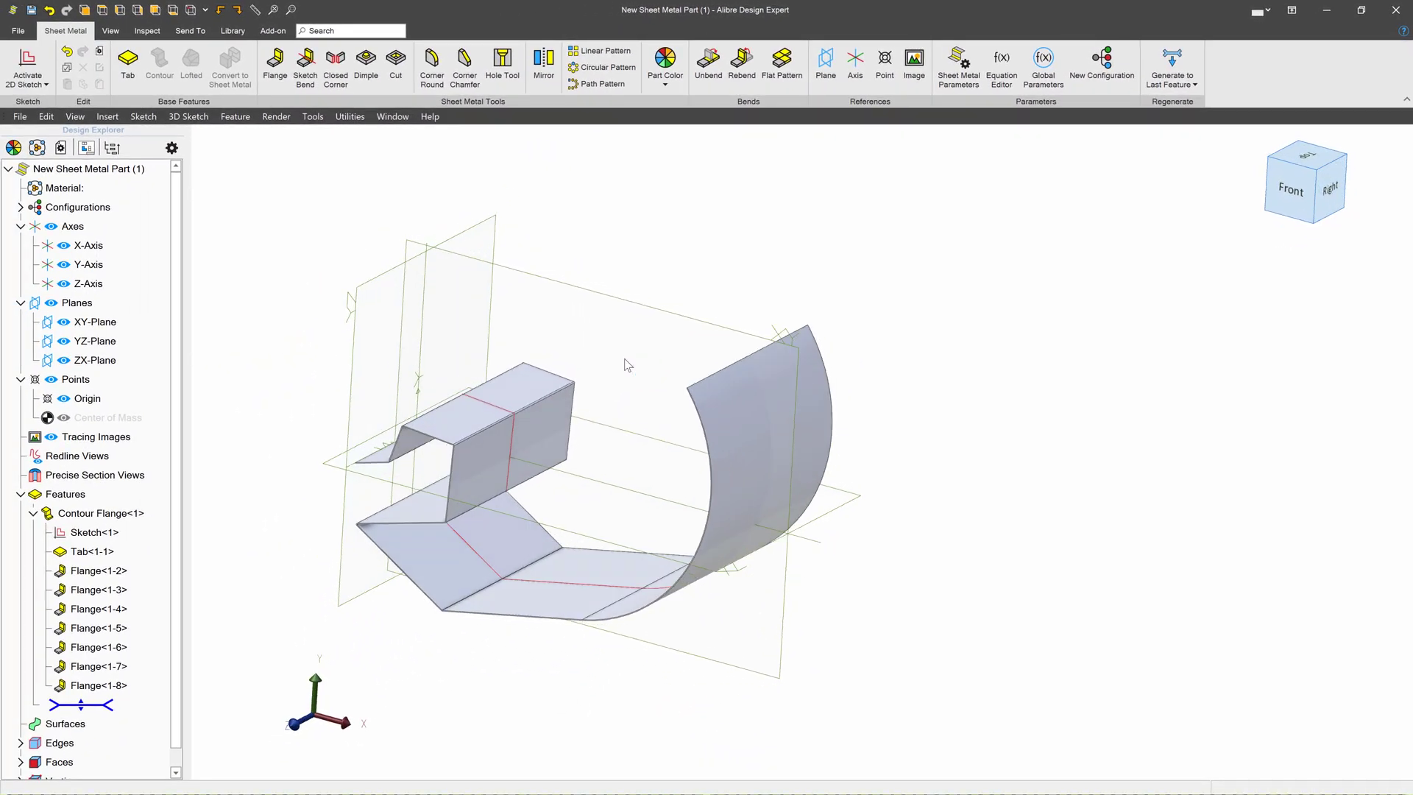
{"action": "scroll", "coordinate": [457, 442], "scroll_direction": "up", "scroll_amount": 2}
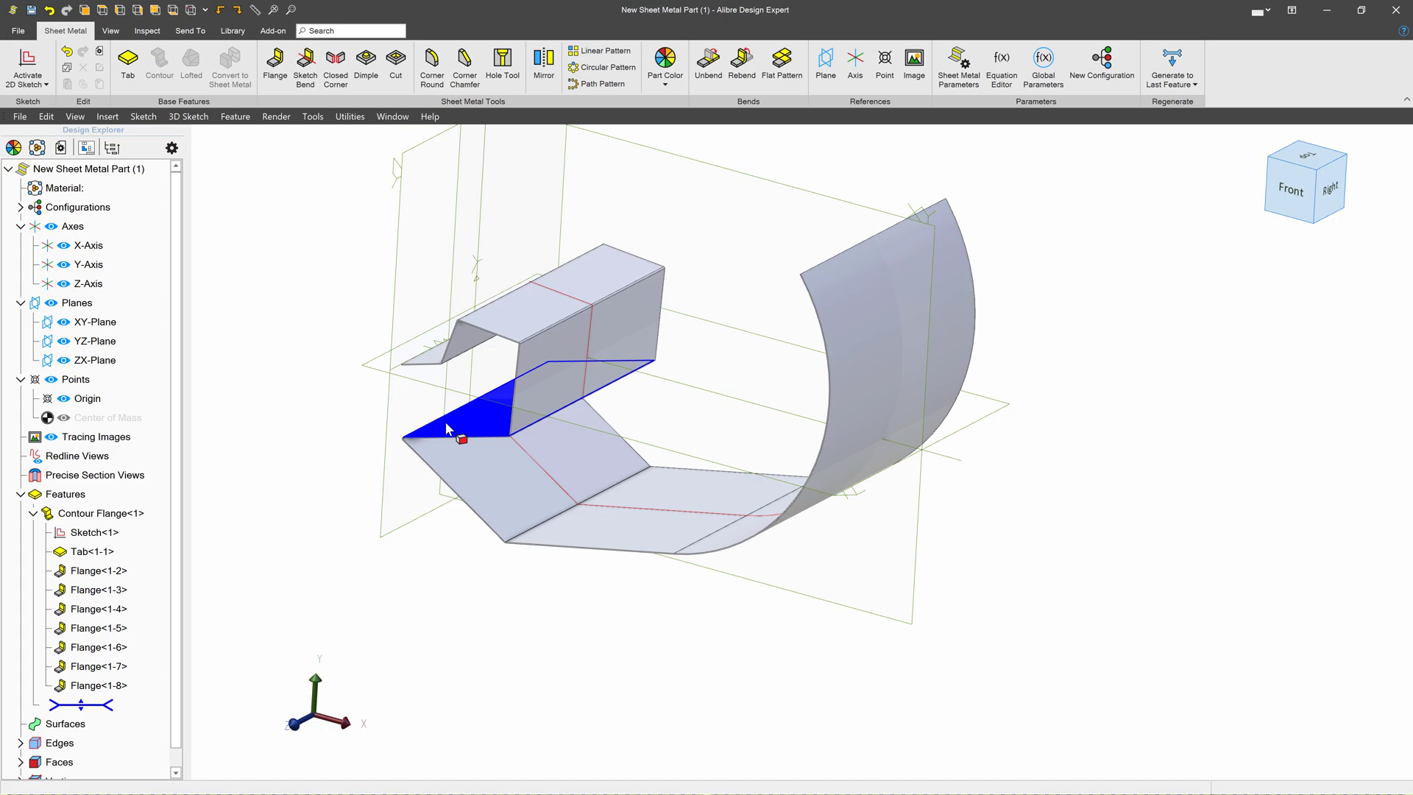
{"action": "scroll", "coordinate": [447, 429], "scroll_direction": "up", "scroll_amount": 3}
{"action": "scroll", "coordinate": [378, 397], "scroll_direction": "down", "scroll_amount": 3}
{"action": "left_click", "coordinate": [479, 402]}
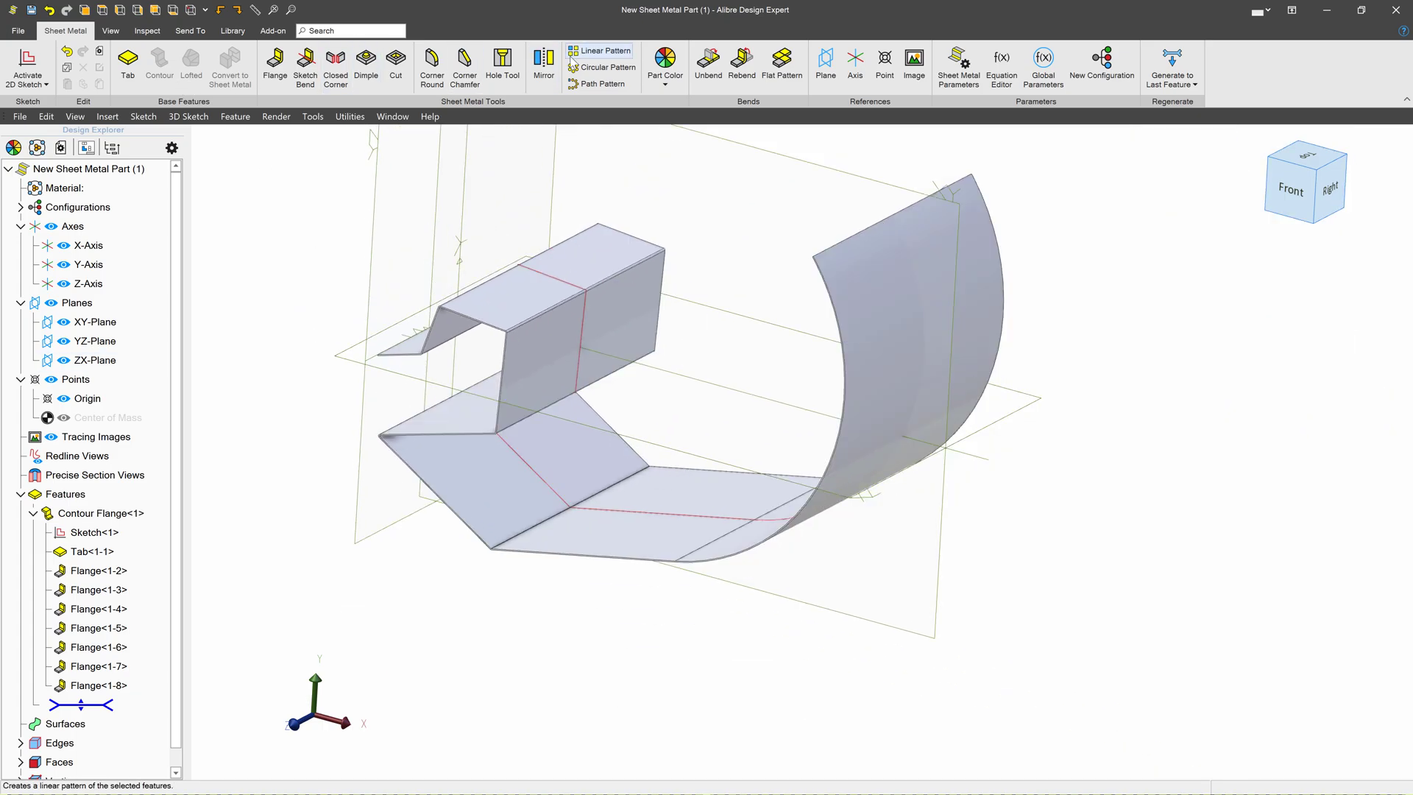
{"action": "left_click", "coordinate": [783, 74]}
{"action": "scroll", "coordinate": [405, 523], "scroll_direction": "down", "scroll_amount": 3}
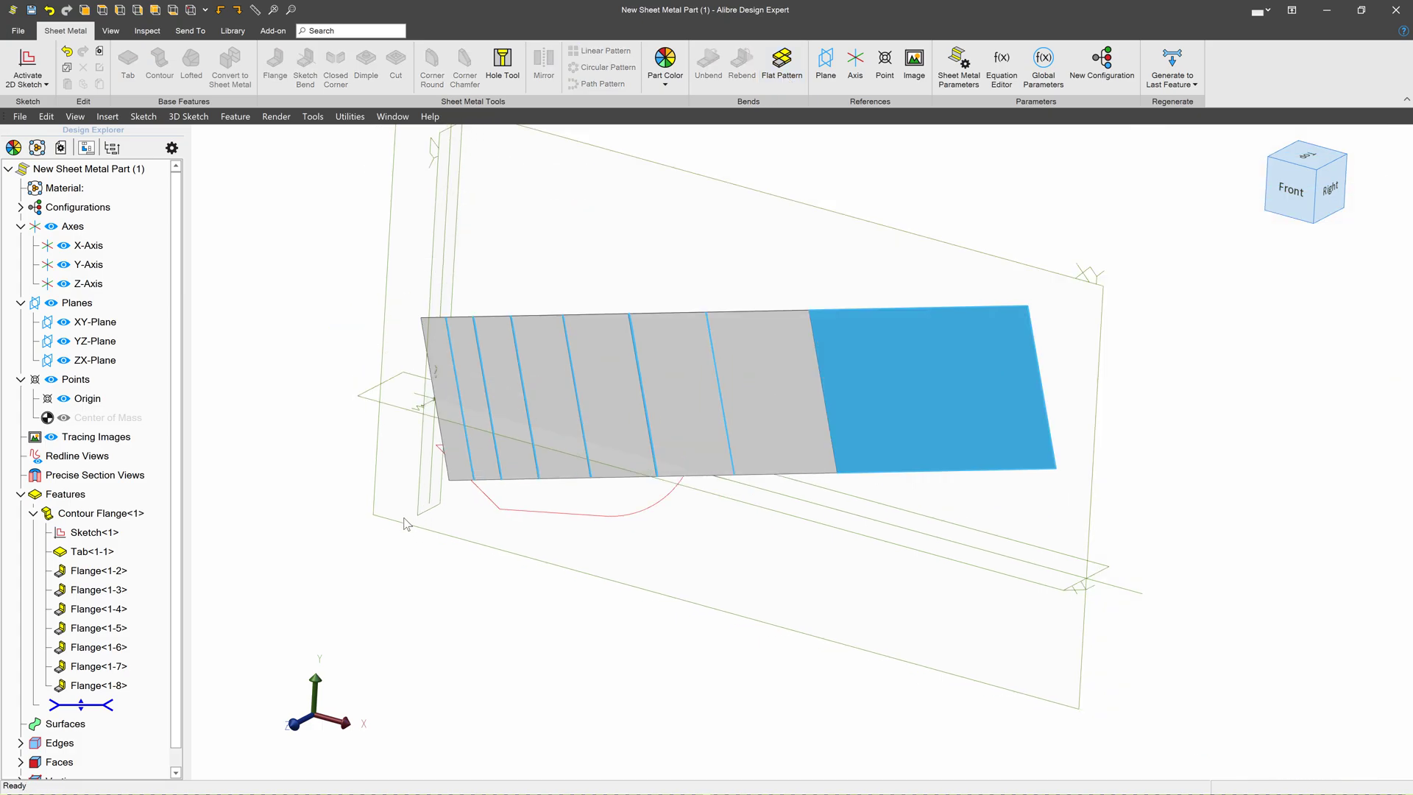
{"action": "left_click", "coordinate": [778, 68]}
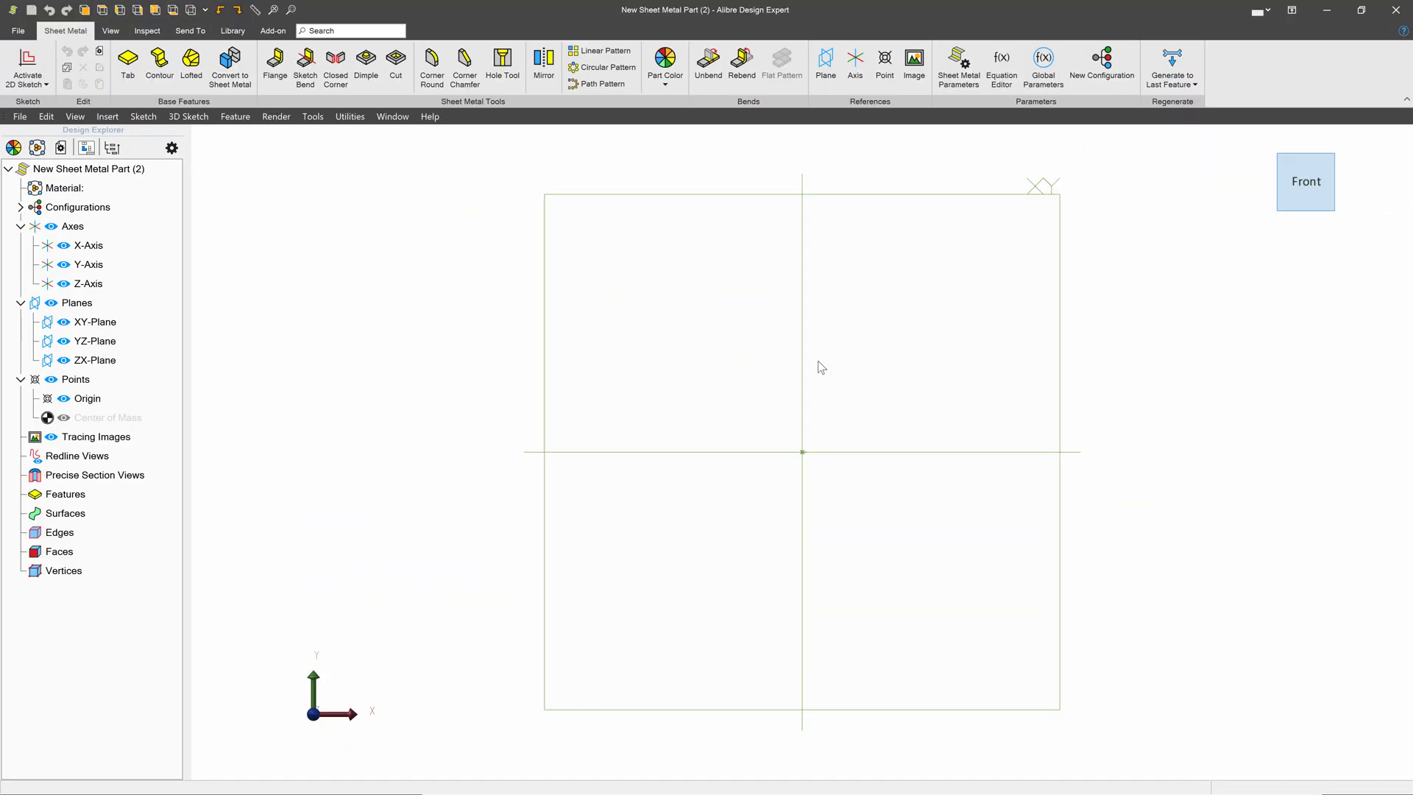
In the new part, sketch a center rectangle about 3.8 by 2.7 inches on the ZX-Plane, centered on the origin.
{"action": "left_click", "coordinate": [744, 450]}
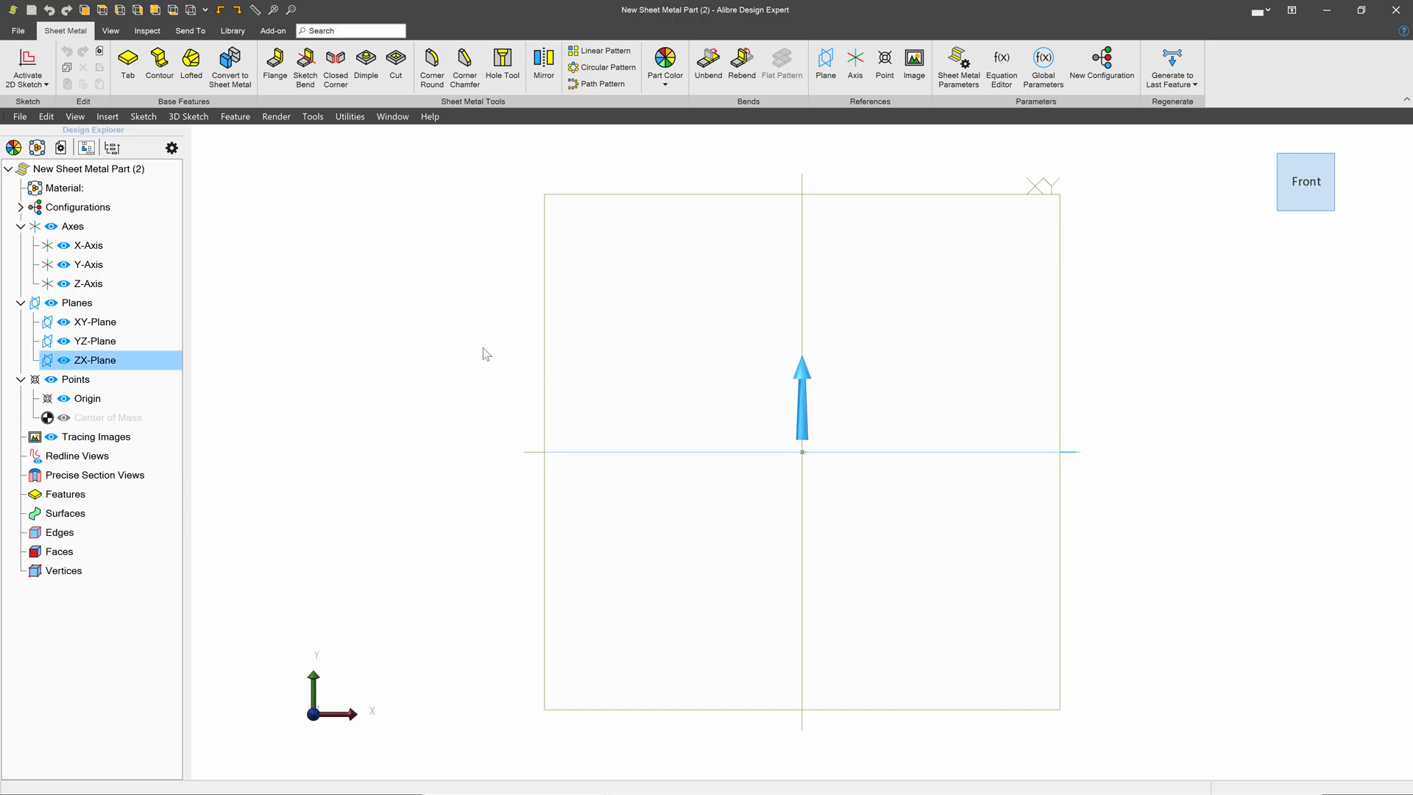
{"action": "left_click", "coordinate": [23, 62]}
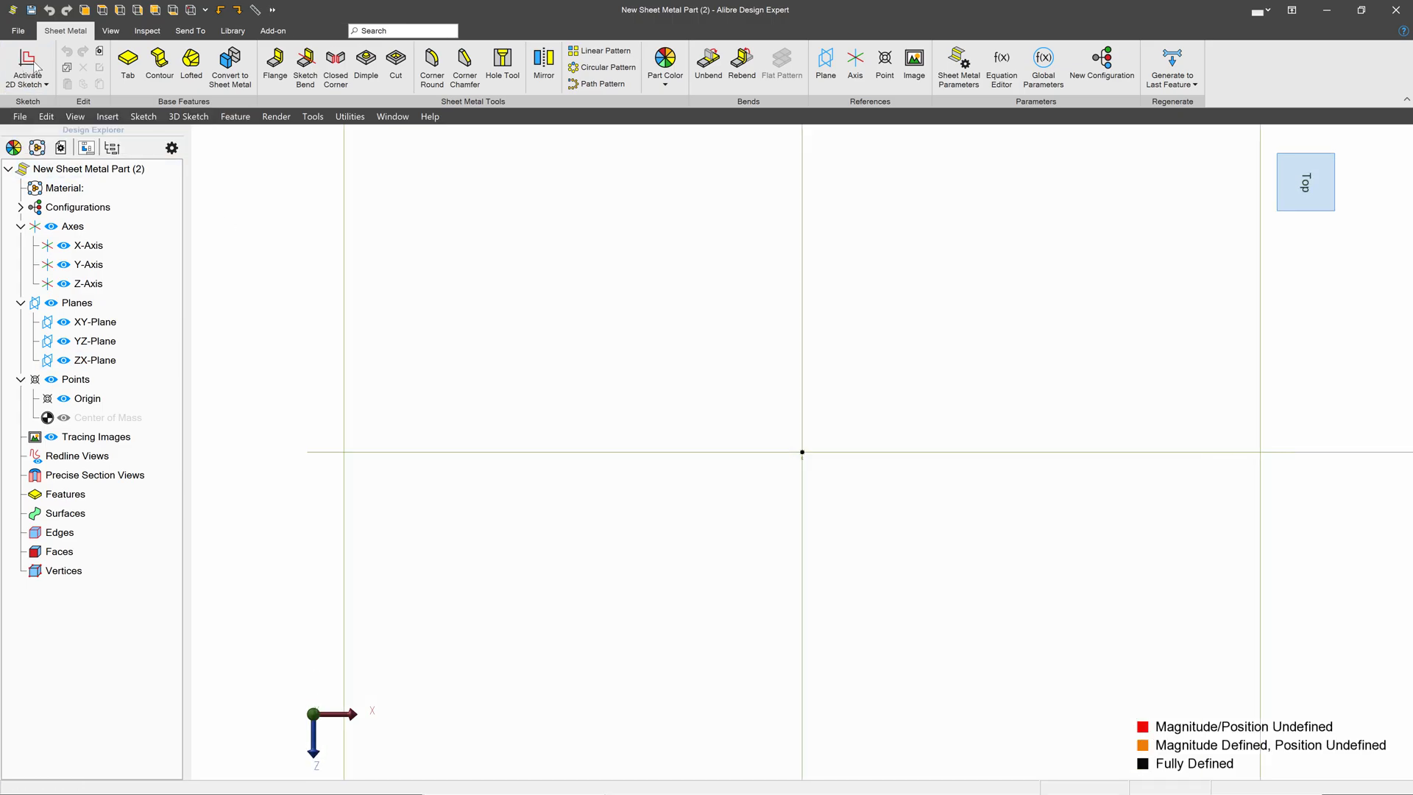
{"action": "left_click", "coordinate": [370, 66]}
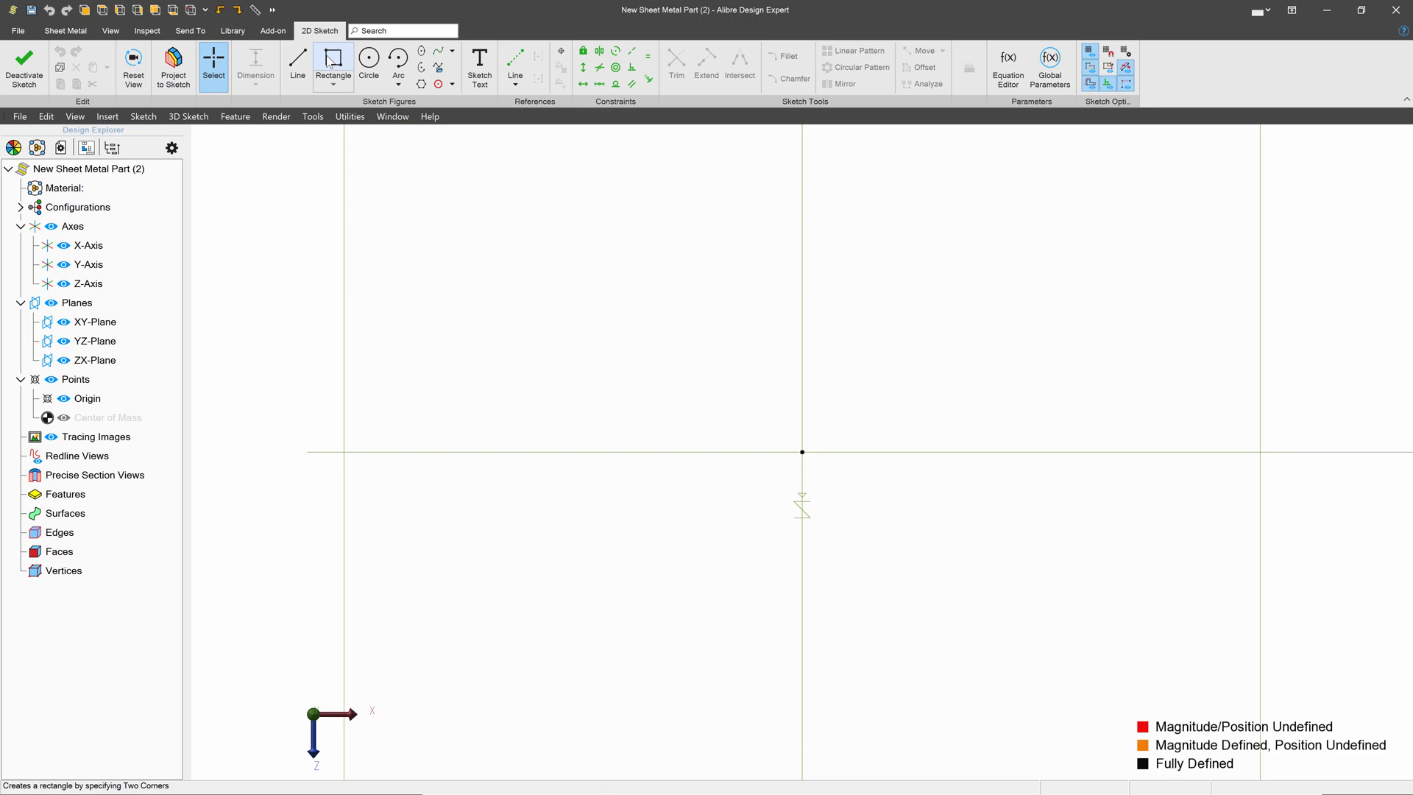
{"action": "left_click", "coordinate": [334, 83]}
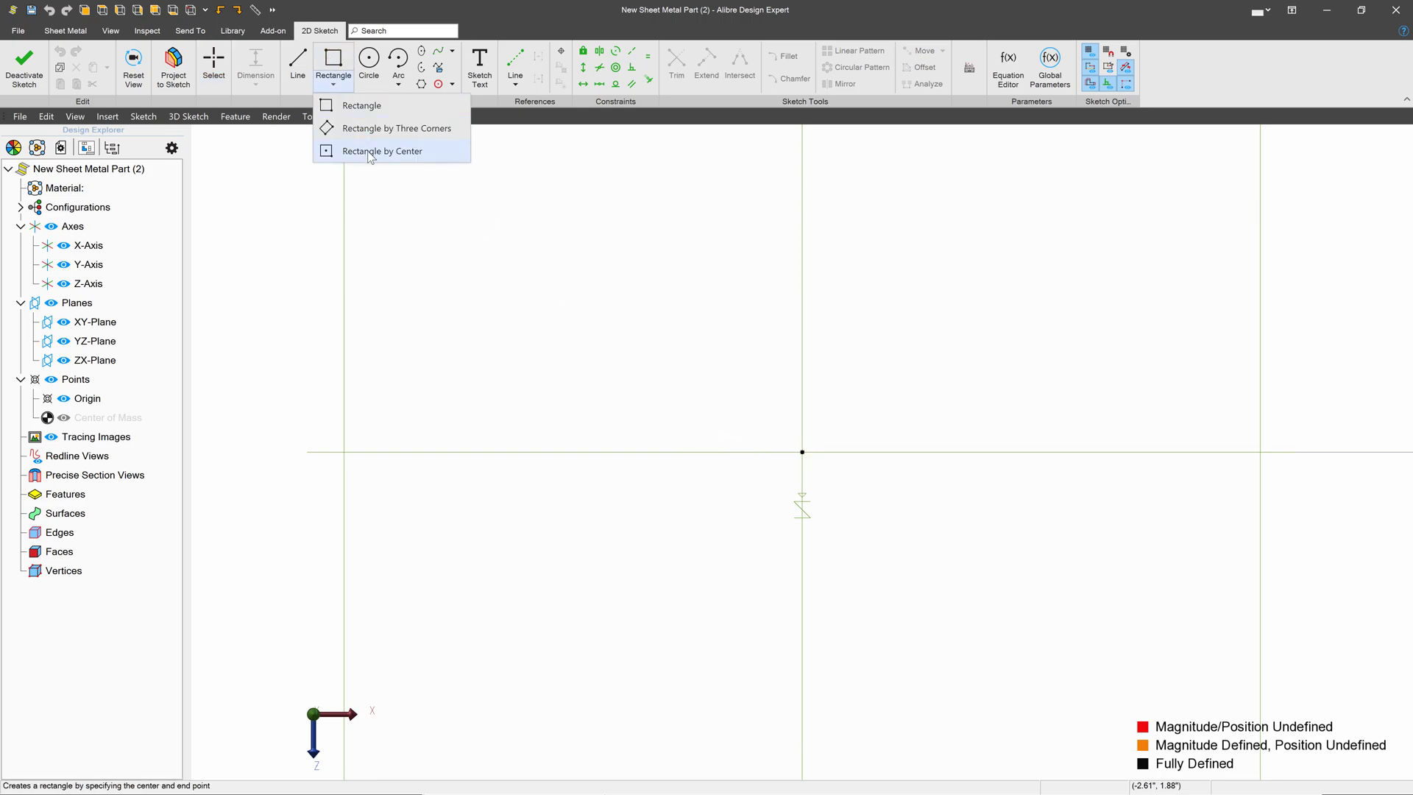
{"action": "left_click", "coordinate": [368, 149]}
{"action": "left_click", "coordinate": [801, 452]}
{"action": "left_click", "coordinate": [475, 692]}
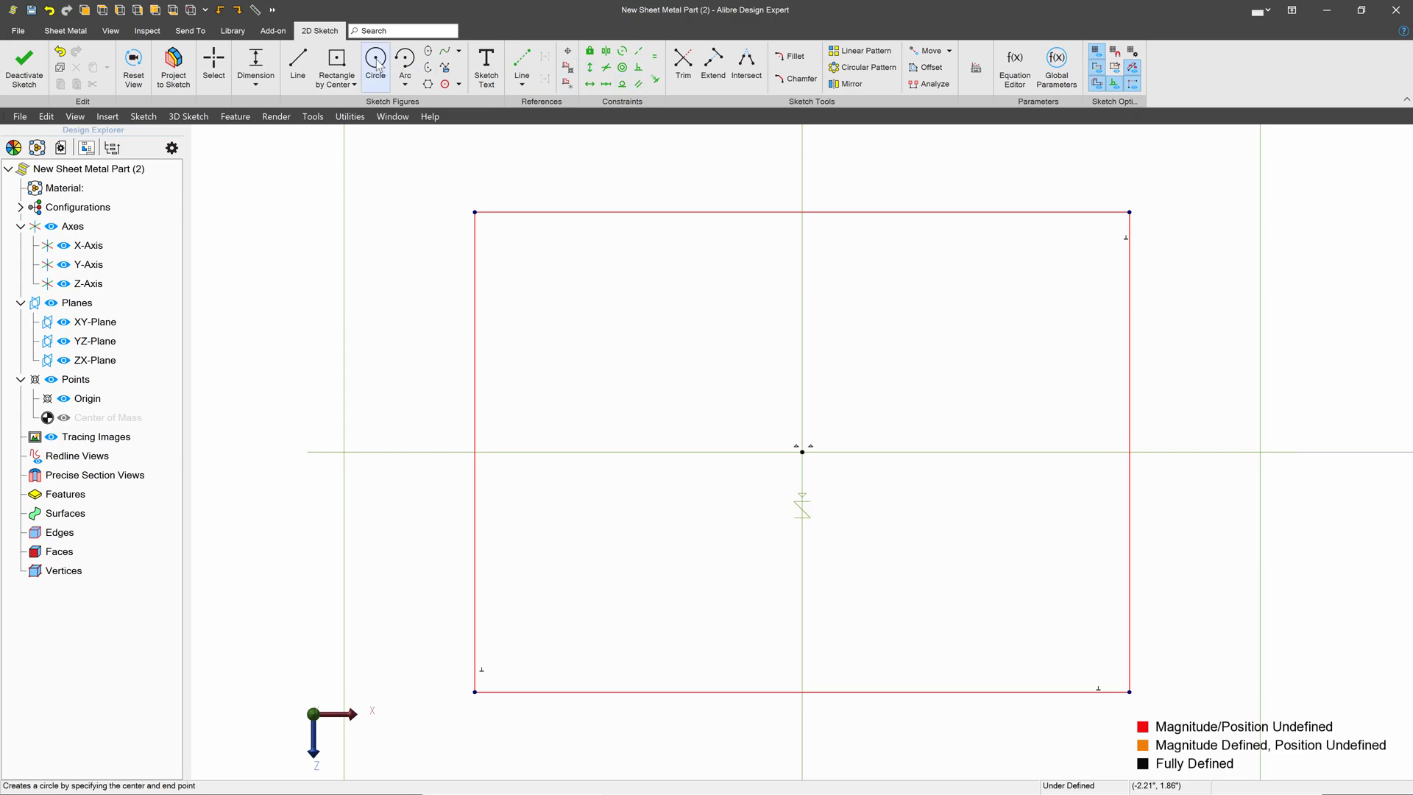
Draw an arc centered on the origin that bows above the rectangle, from its upper-left corner to its upper-right corner.
{"action": "left_click", "coordinate": [405, 58]}
{"action": "left_click", "coordinate": [801, 451]}
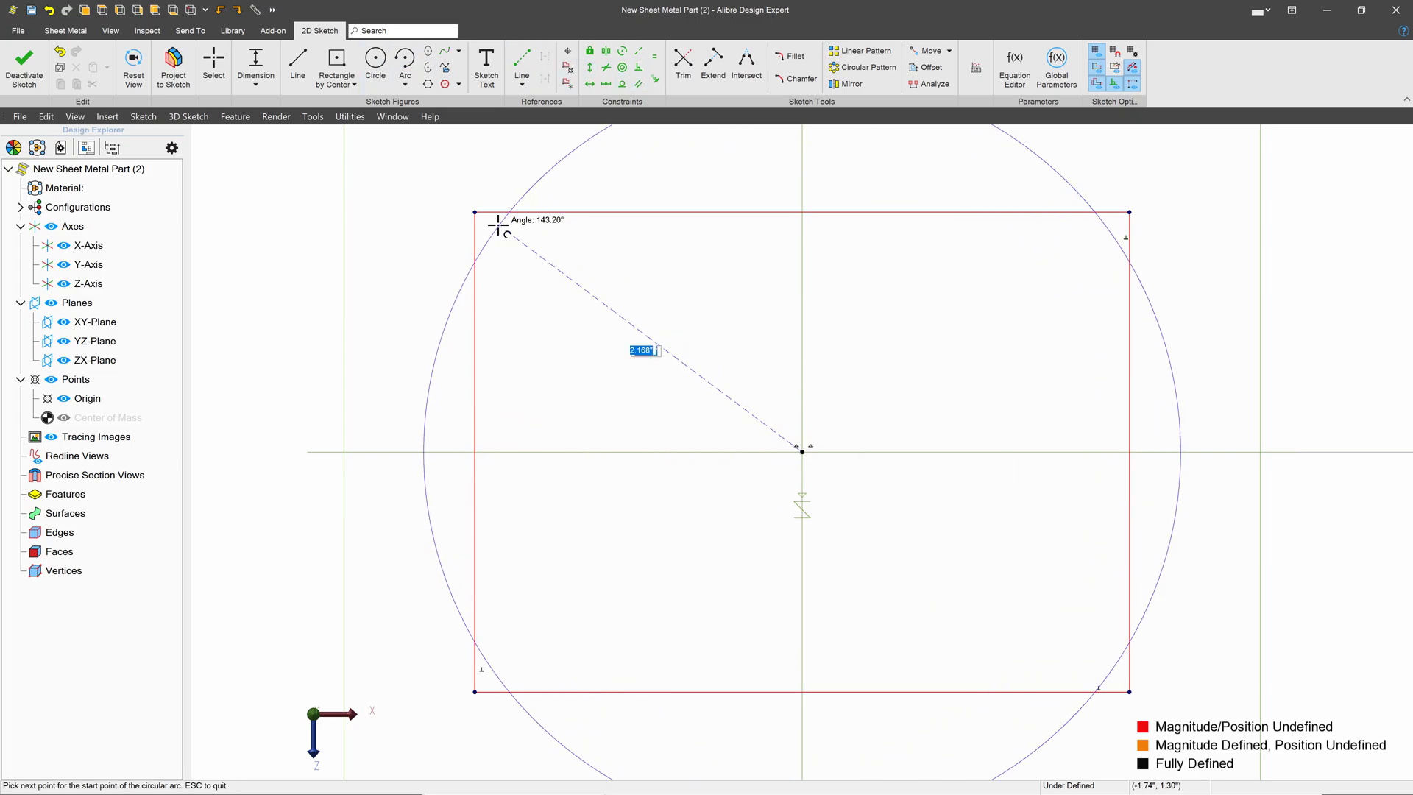
{"action": "left_click", "coordinate": [475, 212]}
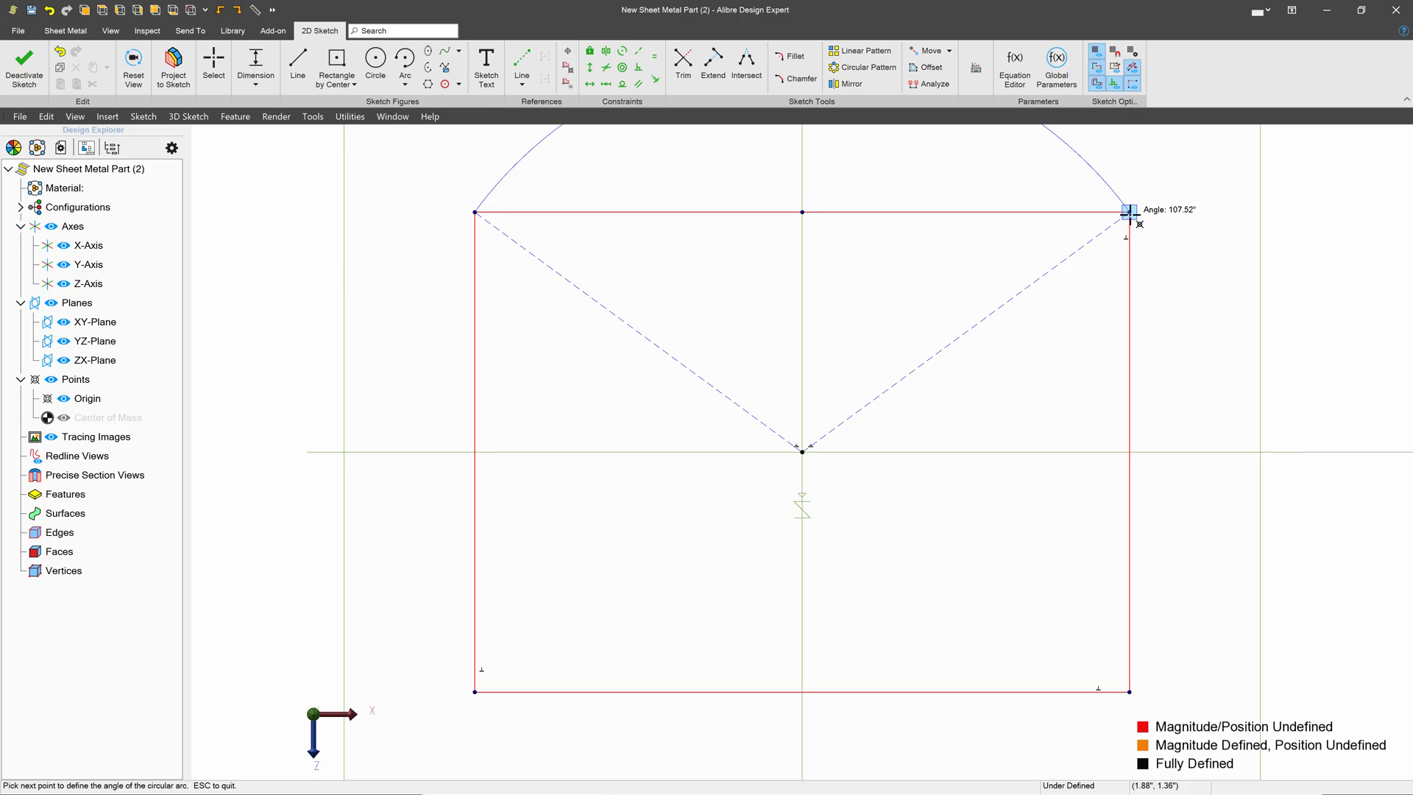
{"action": "left_click", "coordinate": [1129, 212]}
Trim away the rectangle's upper edge beneath the arc, accepting the removal of its constraint.
{"action": "left_click", "coordinate": [683, 63]}
{"action": "left_click", "coordinate": [688, 212]}
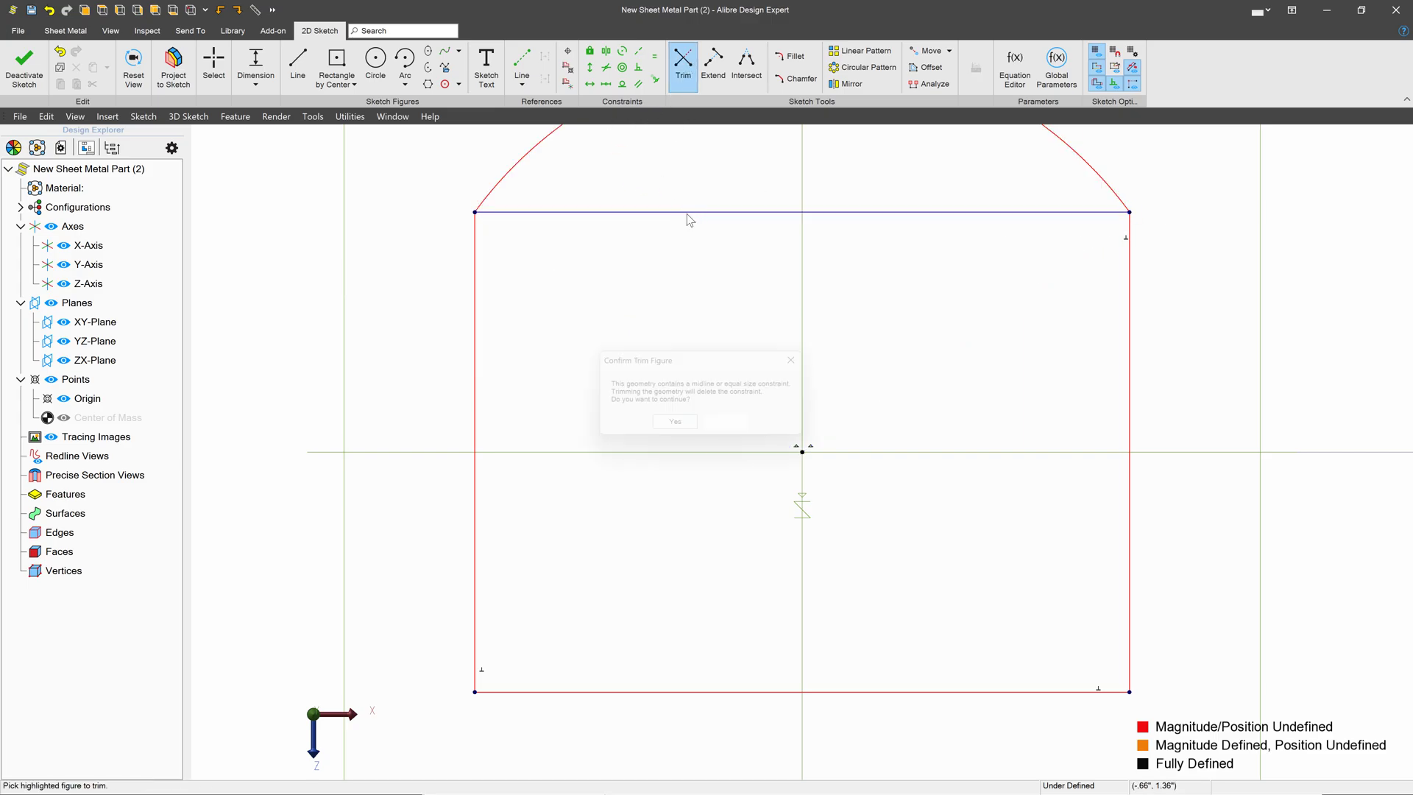
{"action": "left_click", "coordinate": [677, 428]}
{"action": "scroll", "coordinate": [515, 407], "scroll_direction": "down", "scroll_amount": 5}
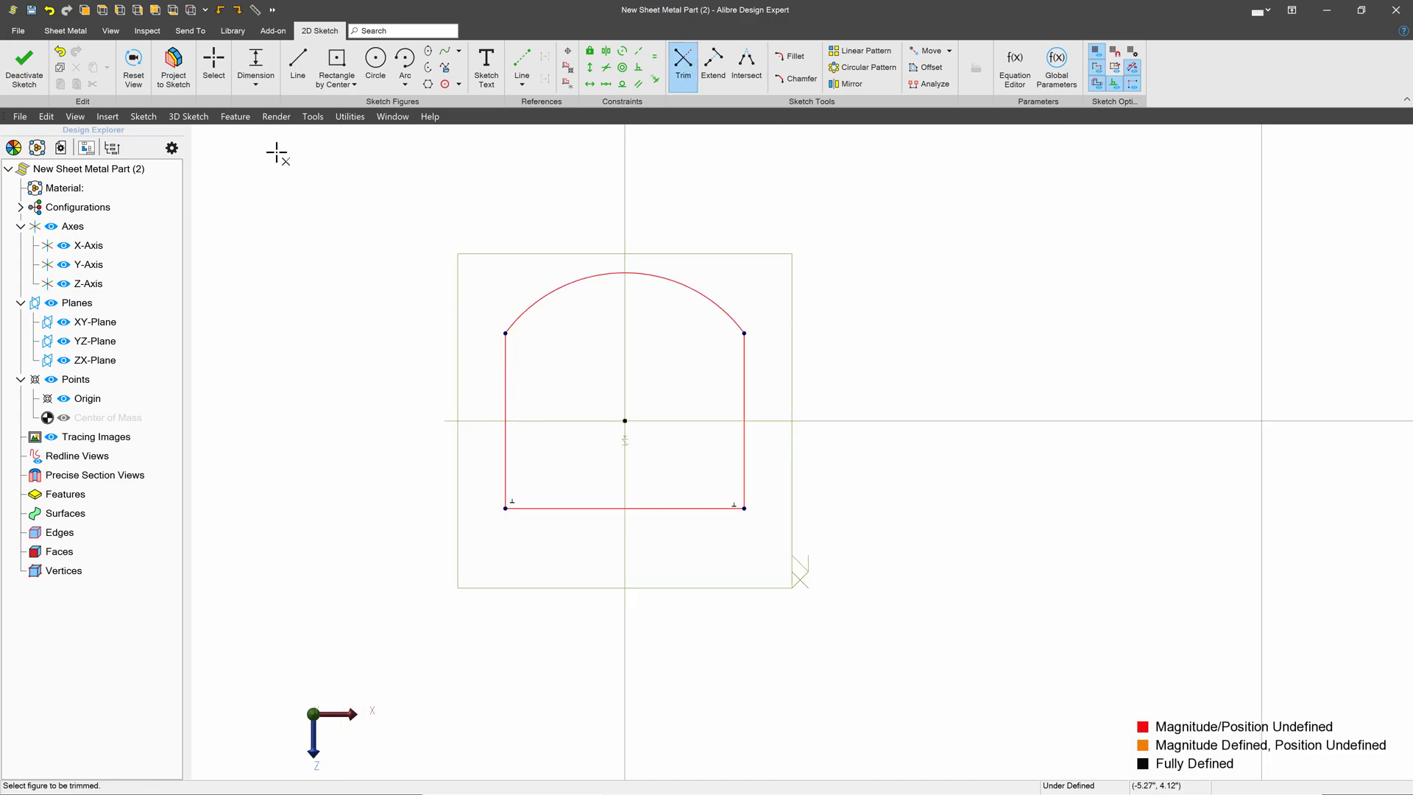
{"action": "key", "text": "Escape"}
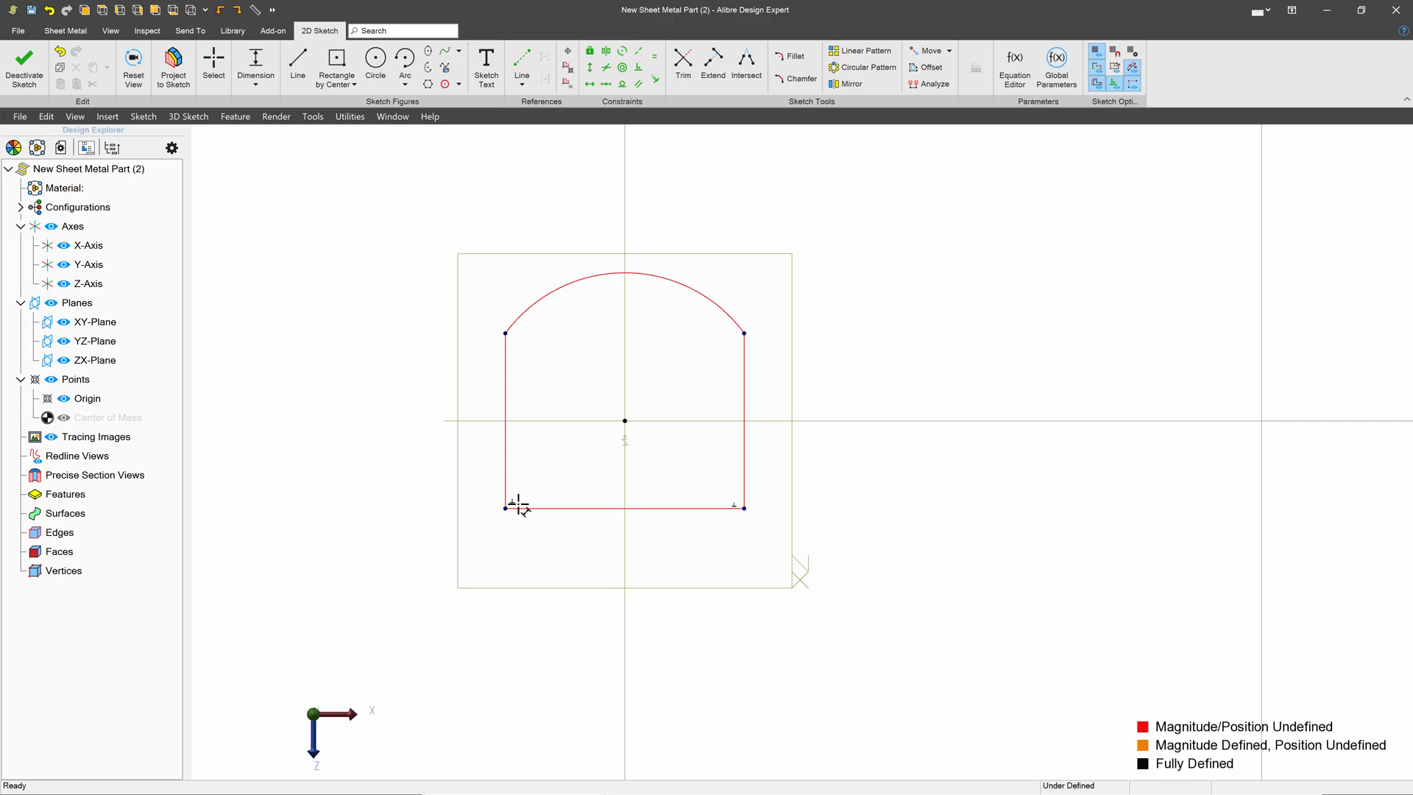
Dimension the profile's bottom line to 4 inches and its right side to 6 inches.
{"action": "left_click", "coordinate": [571, 509]}
{"action": "left_click", "coordinate": [569, 560]}
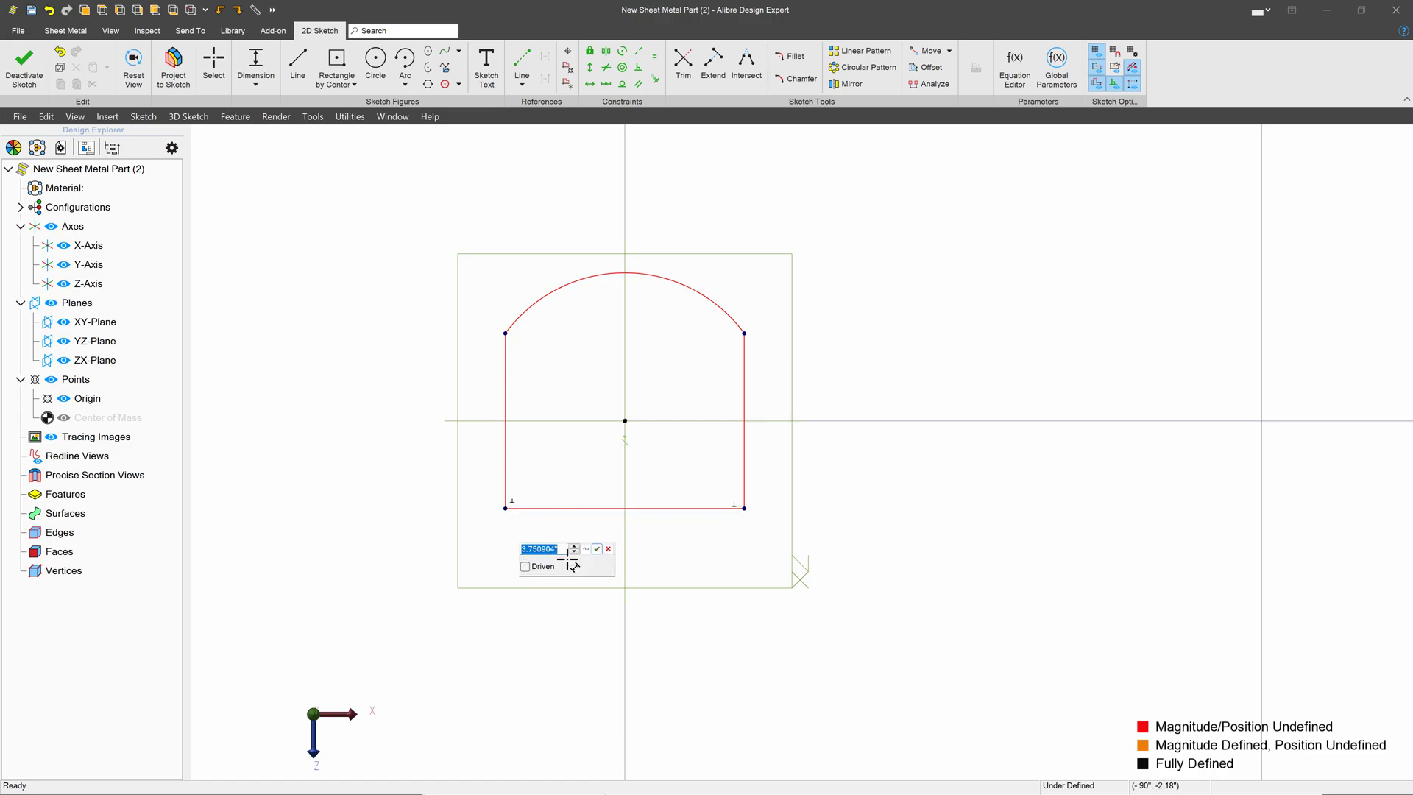
{"action": "type", "text": "4"}
{"action": "key", "text": "Return"}
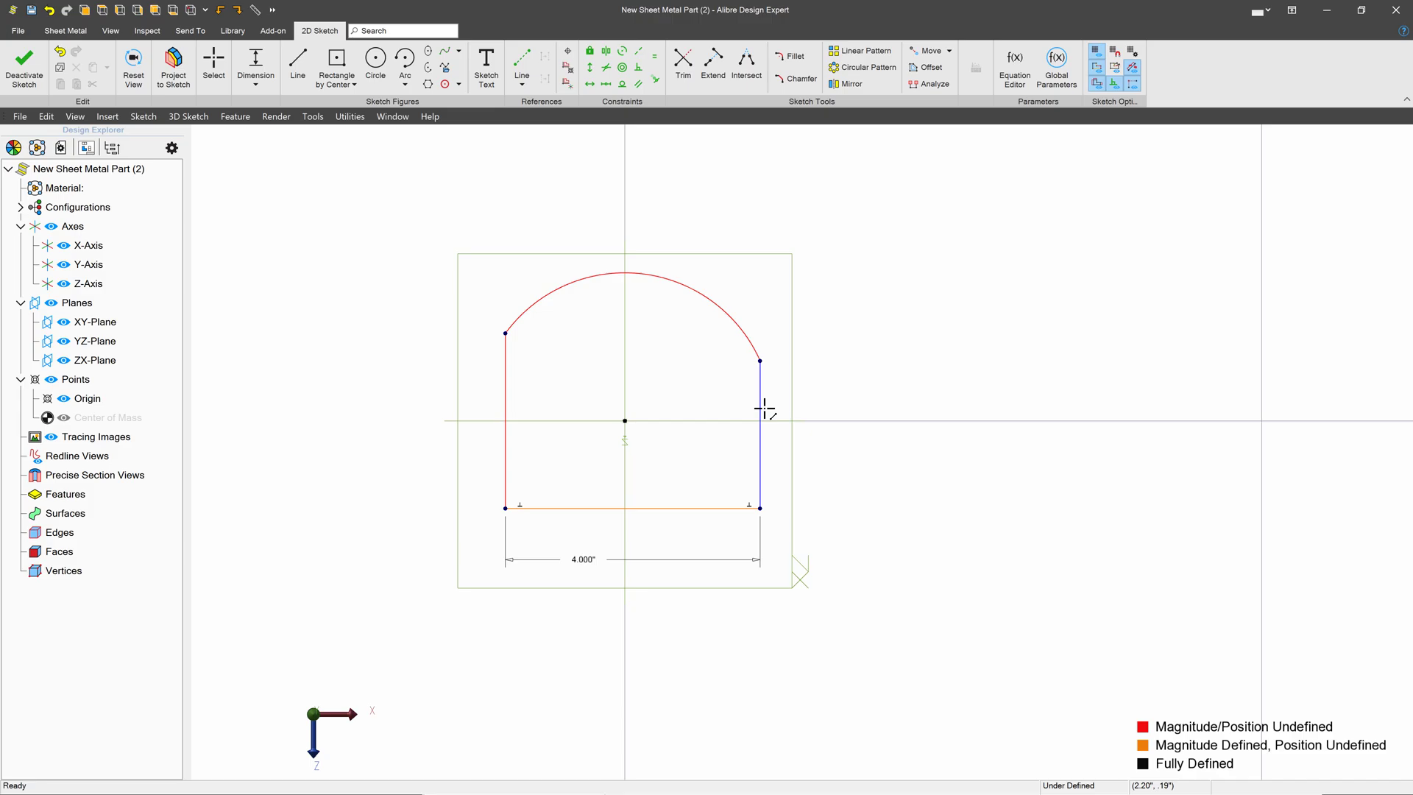
{"action": "left_click", "coordinate": [765, 409]}
{"action": "left_click", "coordinate": [855, 408]}
{"action": "type", "text": "6"}
{"action": "key", "text": "Return"}
{"action": "scroll", "coordinate": [751, 599], "scroll_direction": "down", "scroll_amount": 2}
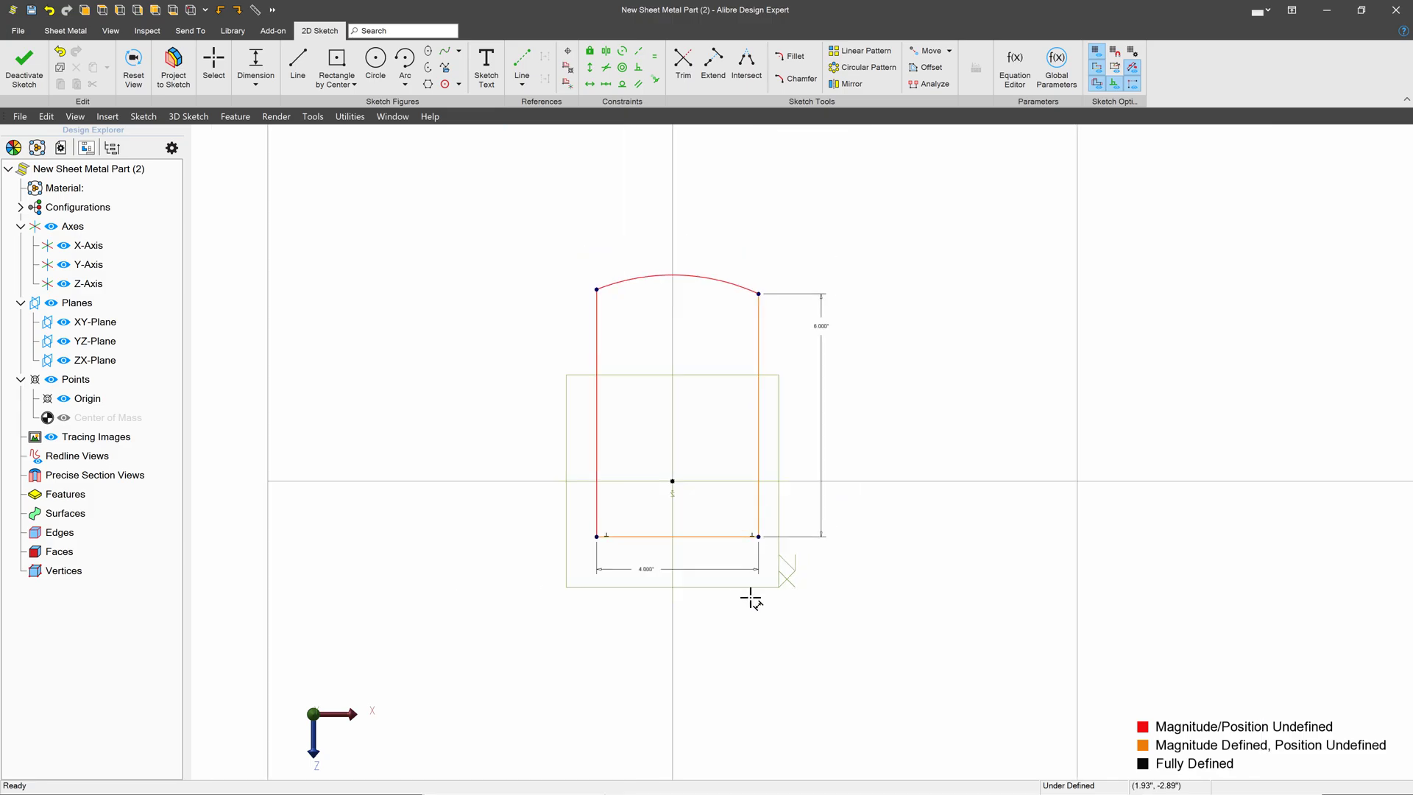
{"action": "scroll", "coordinate": [719, 368], "scroll_direction": "up", "scroll_amount": 1}
{"action": "key", "text": "Escape"}
Move the profile freely to test its remaining freedom, and constrain its bottom line to be horizontal.
{"action": "mouse_move", "coordinate": [681, 456]}
{"action": "left_mouse_down"}
{"action": "mouse_move", "coordinate": [700, 416]}
{"action": "mouse_move", "coordinate": [659, 423]}
{"action": "left_mouse_up"}
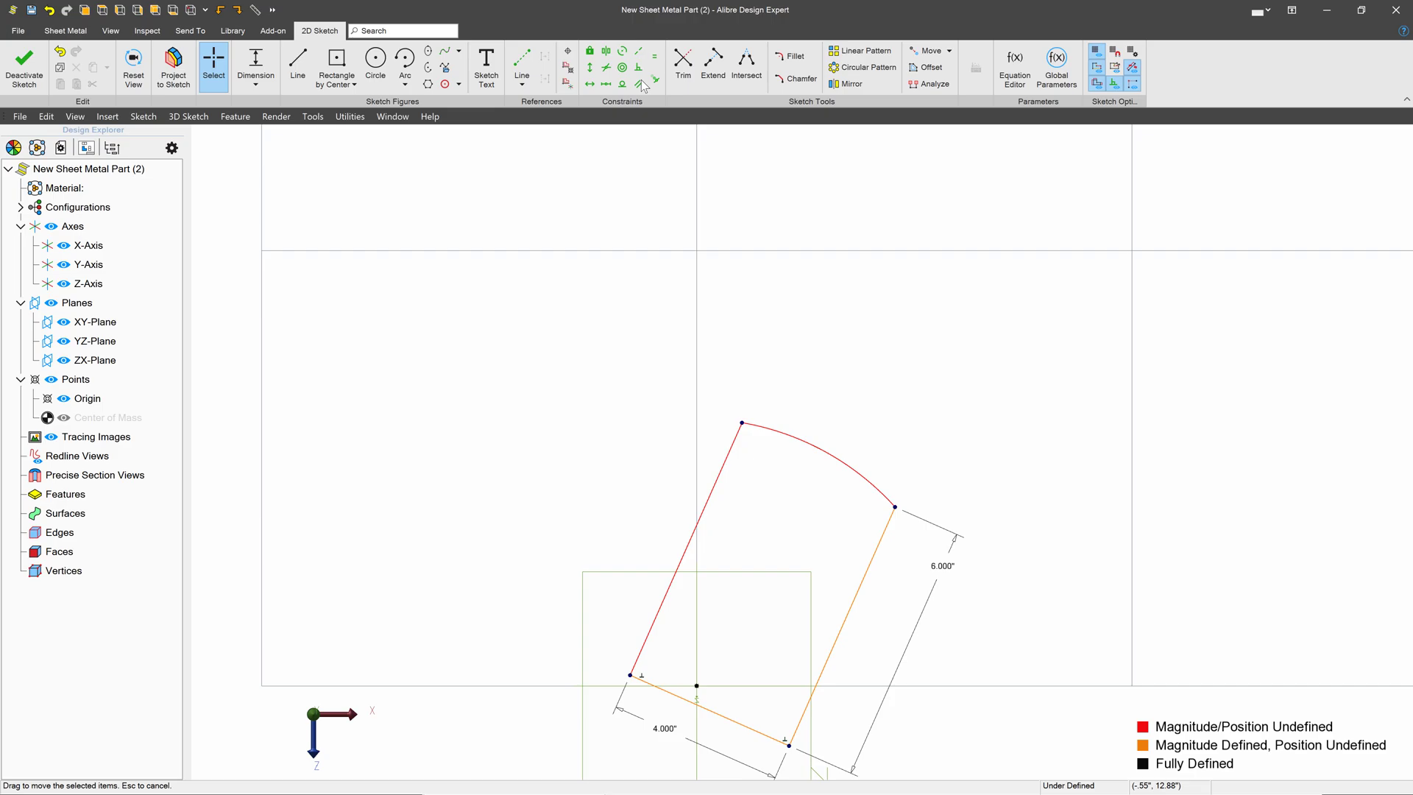
{"action": "left_click", "coordinate": [589, 83]}
{"action": "left_click", "coordinate": [659, 689]}
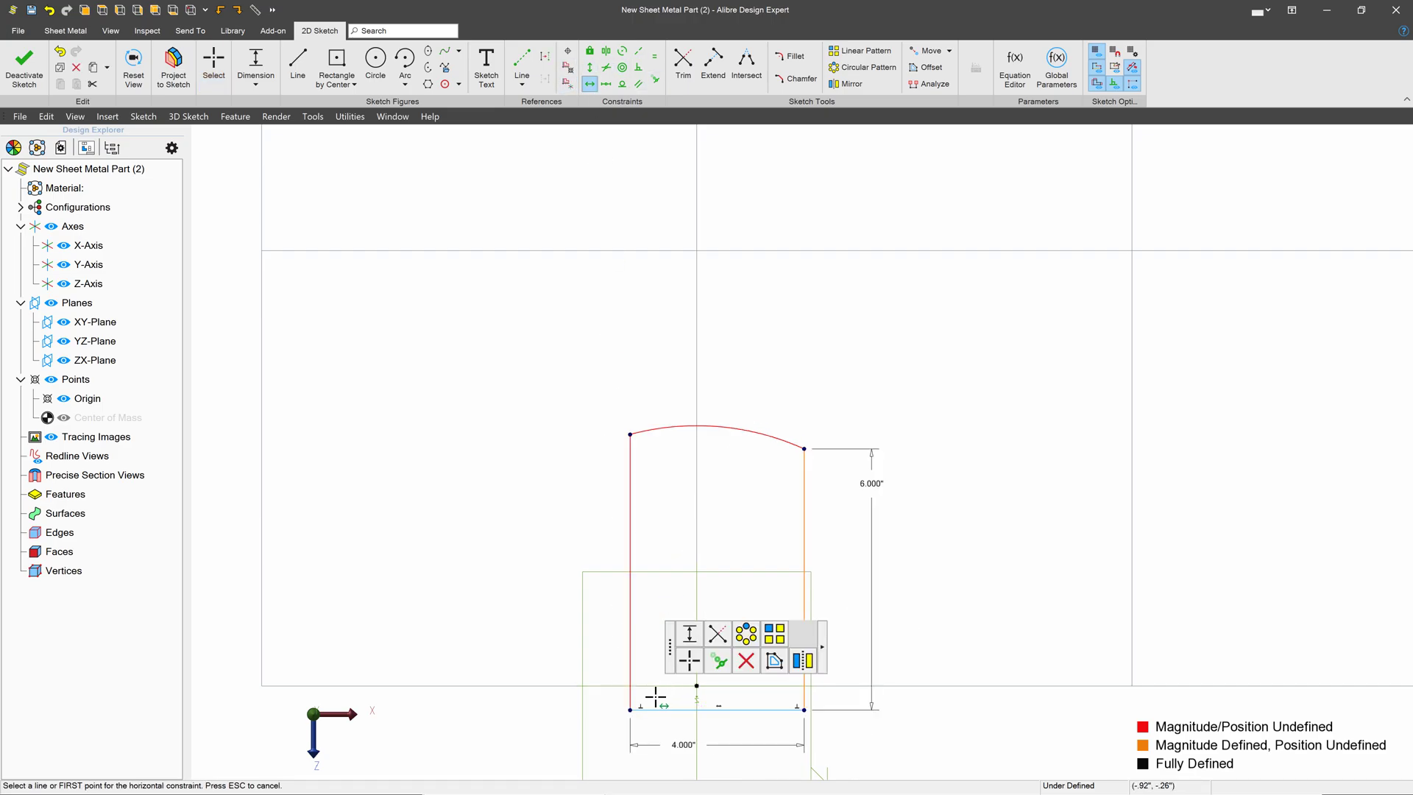
{"action": "key", "text": "Escape"}
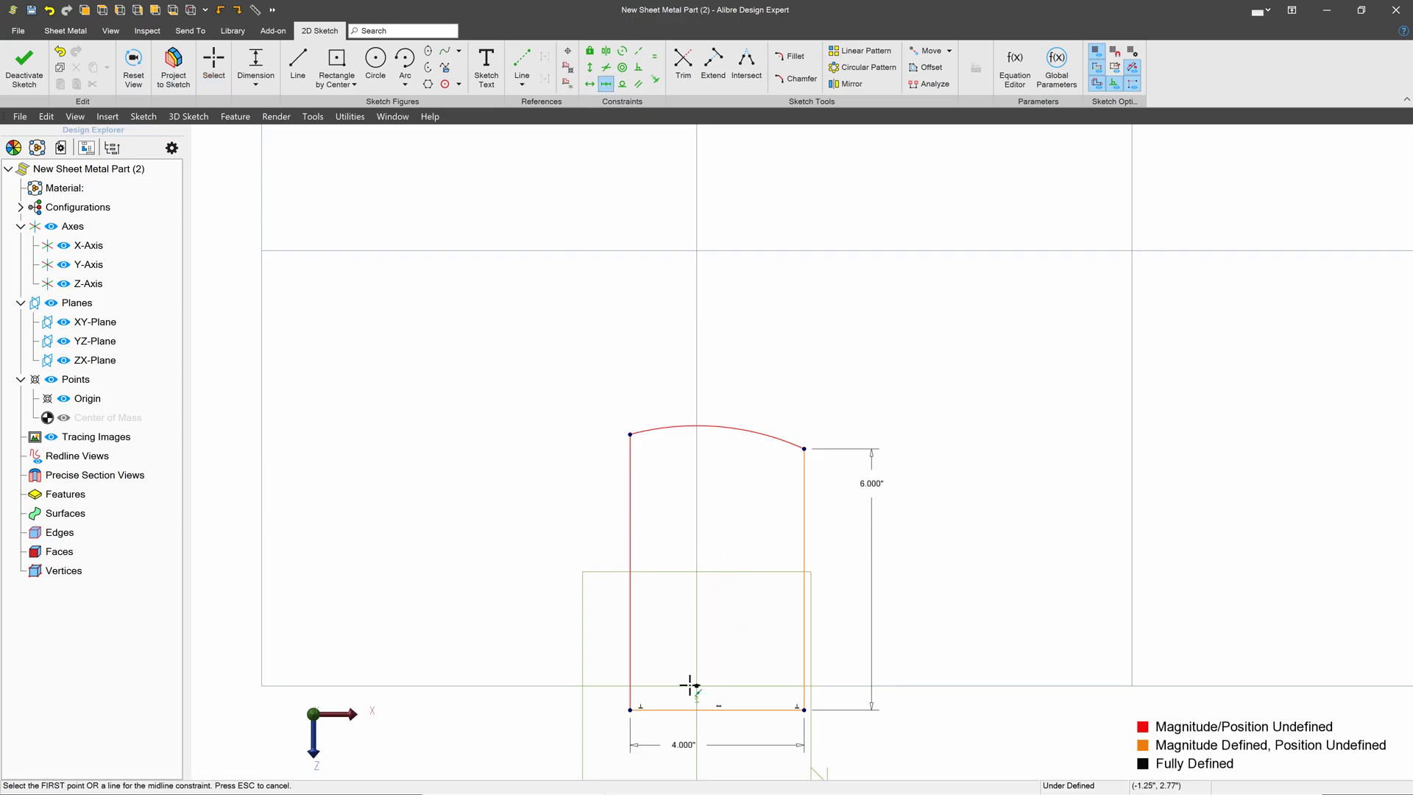
Apply a midline constraint that places the midpoint of the profile's bottom line on the origin.
{"action": "left_click", "coordinate": [727, 708]}
{"action": "left_click", "coordinate": [728, 653]}
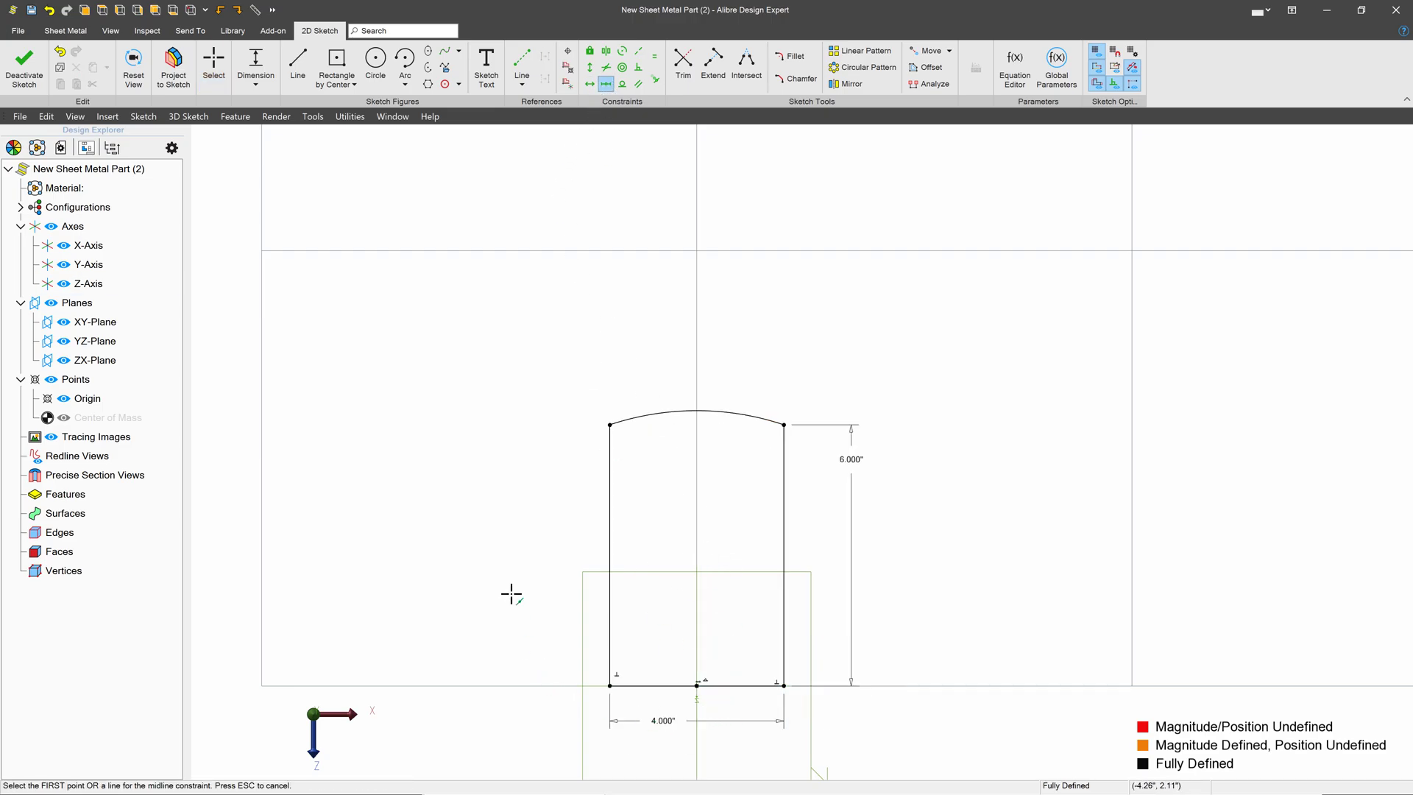
{"action": "scroll", "coordinate": [548, 314], "scroll_direction": "down", "scroll_amount": 2}
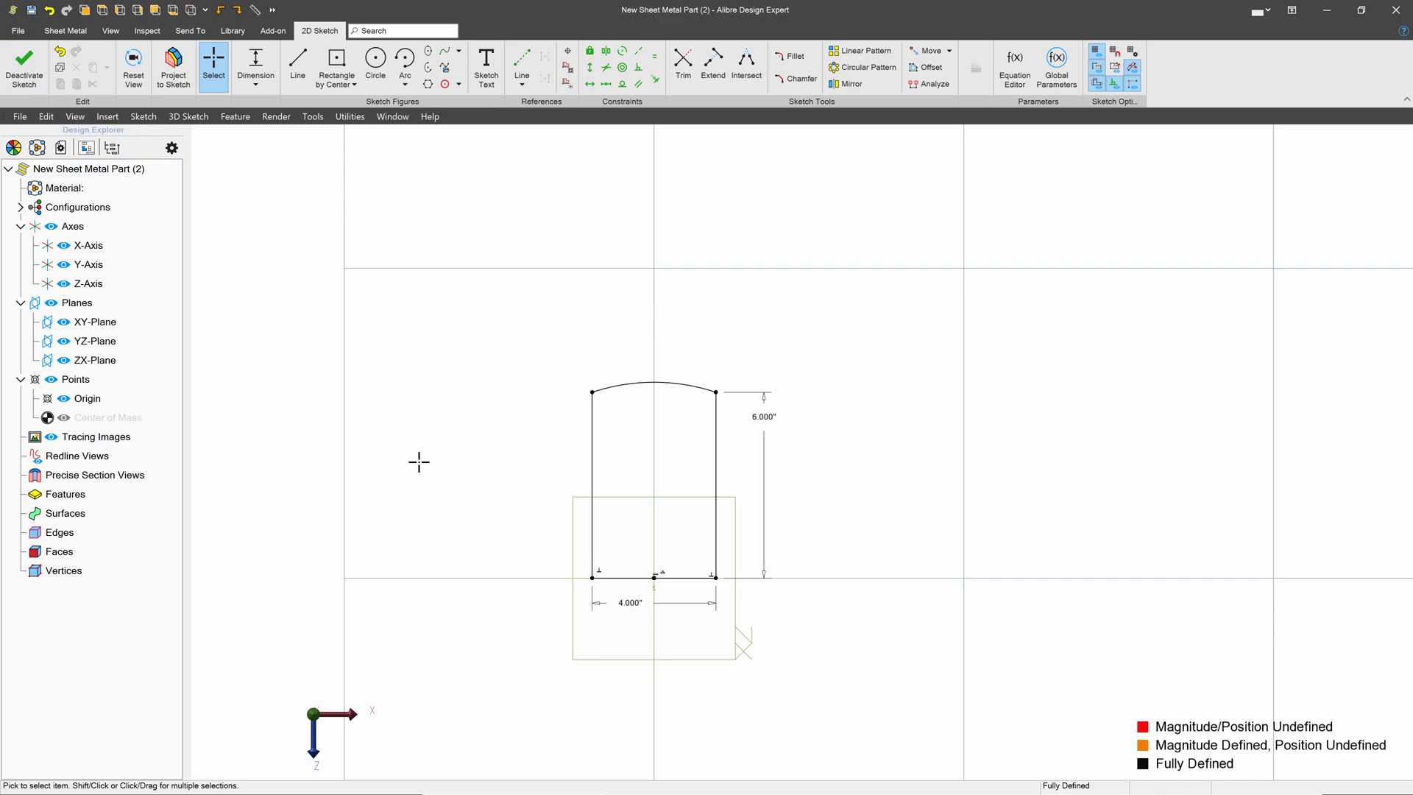
{"action": "scroll", "coordinate": [662, 569], "scroll_direction": "up", "scroll_amount": 2}
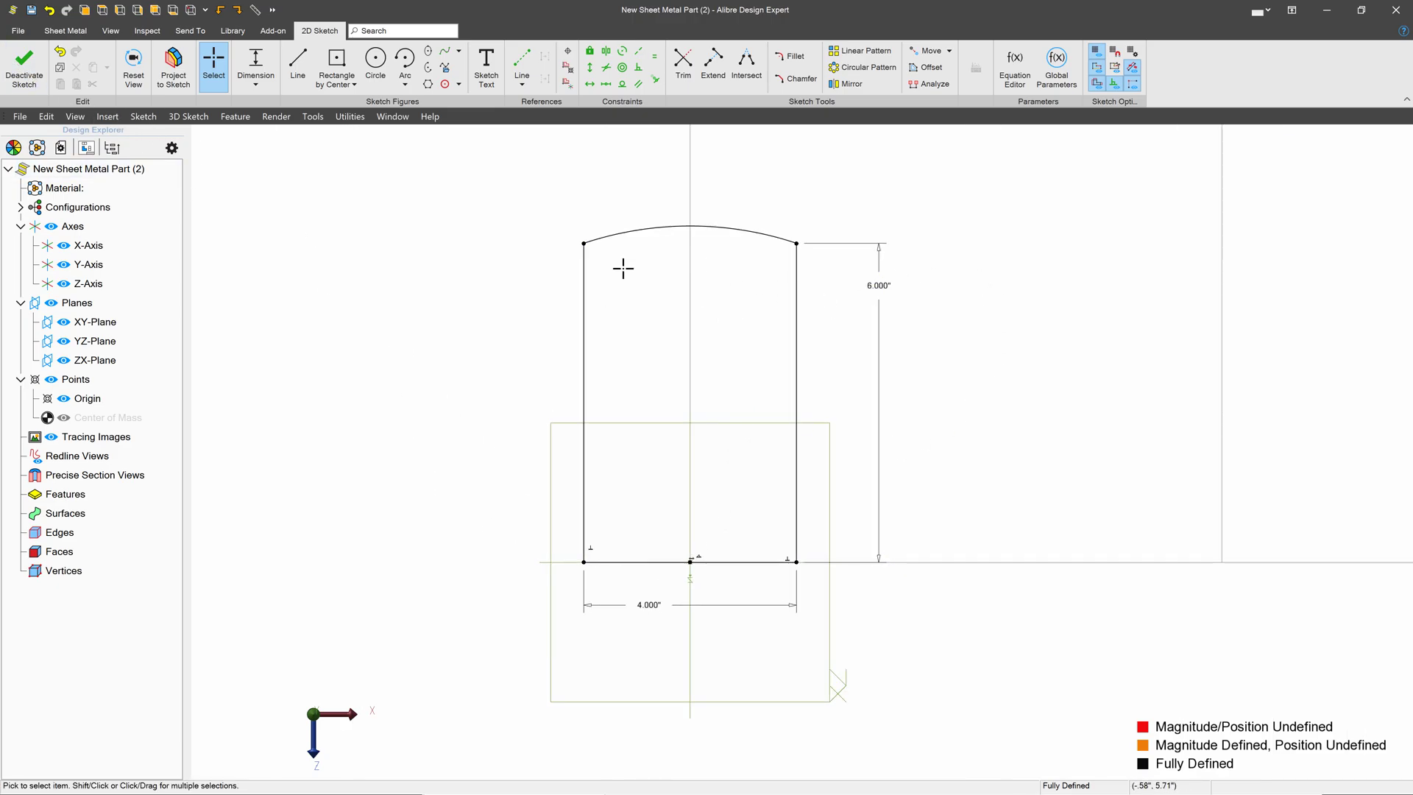
Finish the sketch, create a sheet metal tab from the arched profile, and inspect the plate in 3D.
{"action": "left_click", "coordinate": [24, 66]}
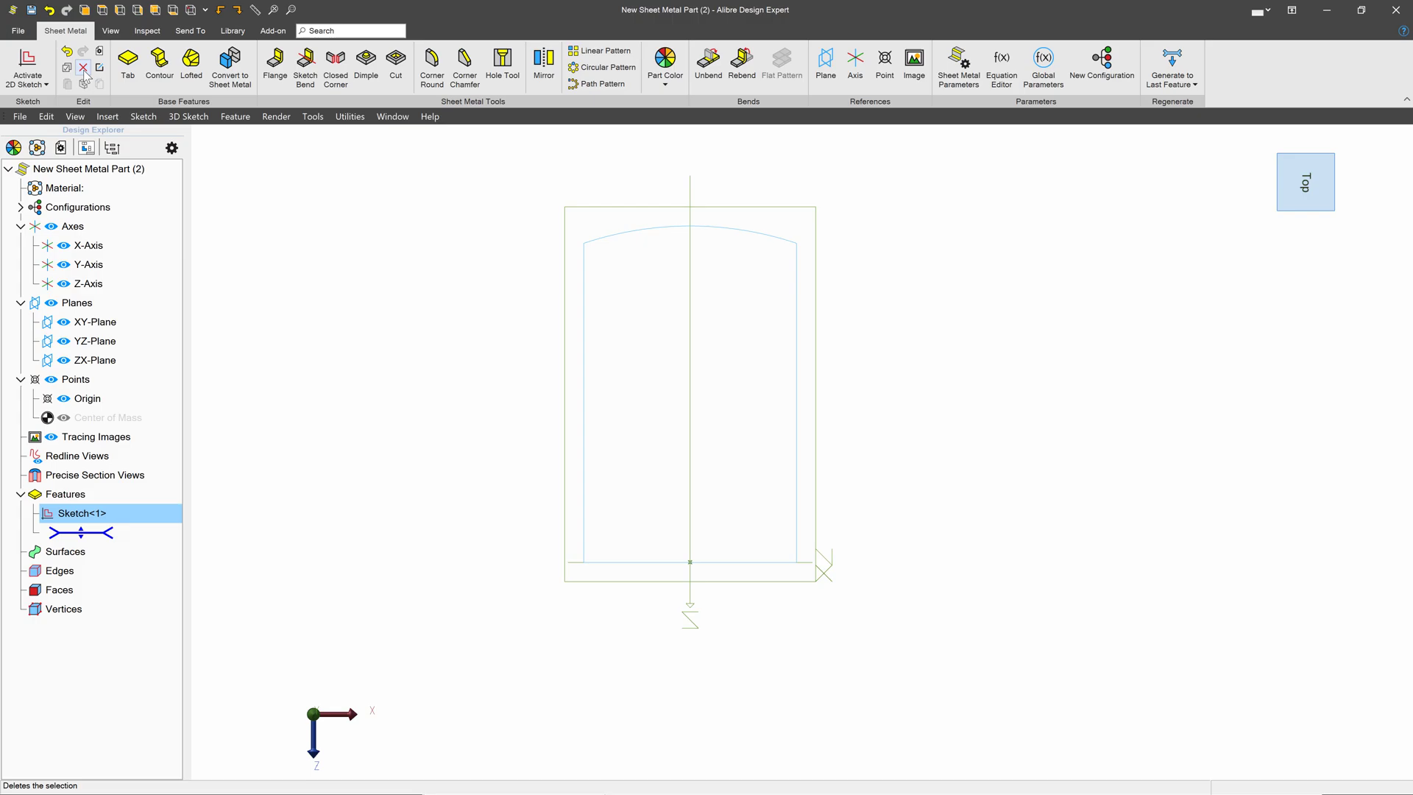
{"action": "left_click", "coordinate": [128, 62]}
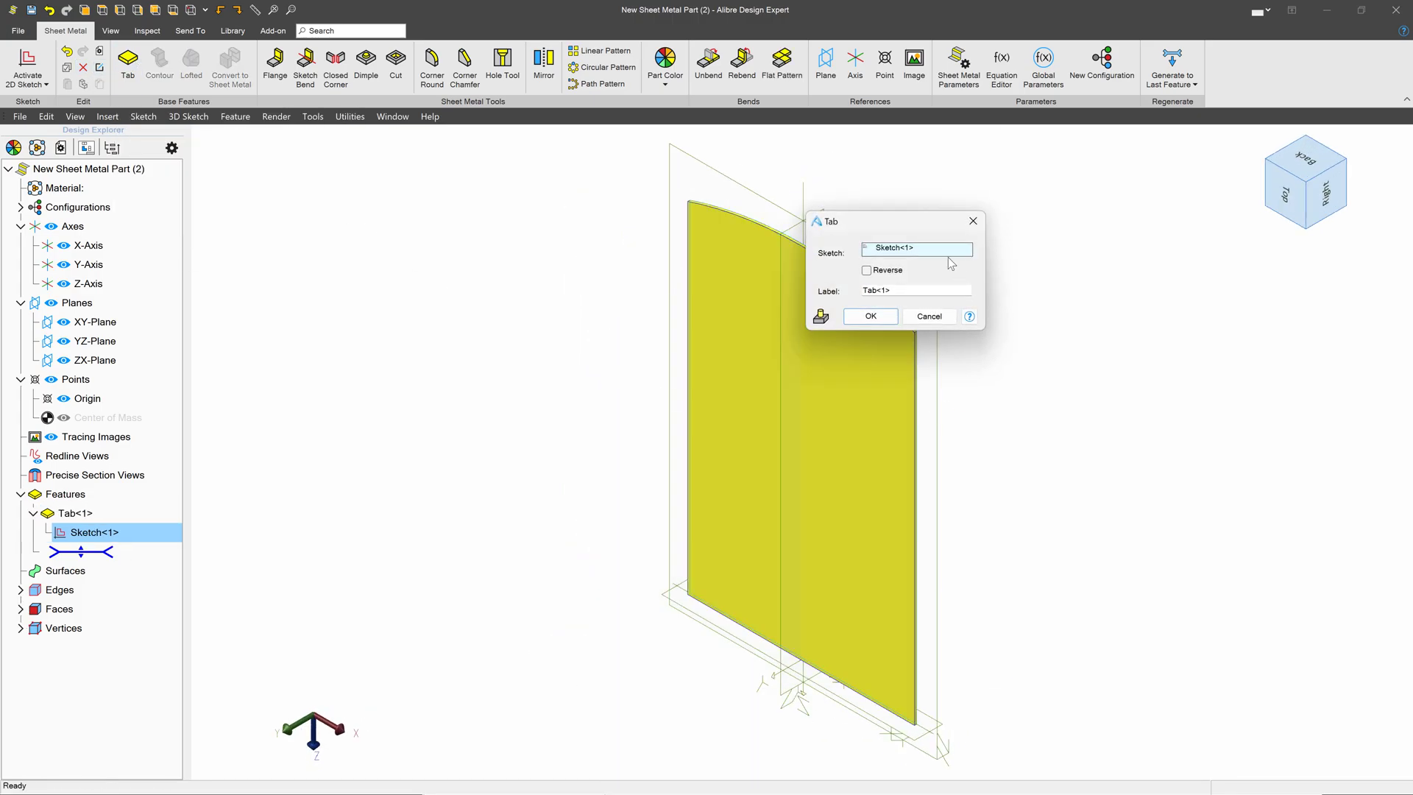
{"action": "left_click", "coordinate": [869, 315]}
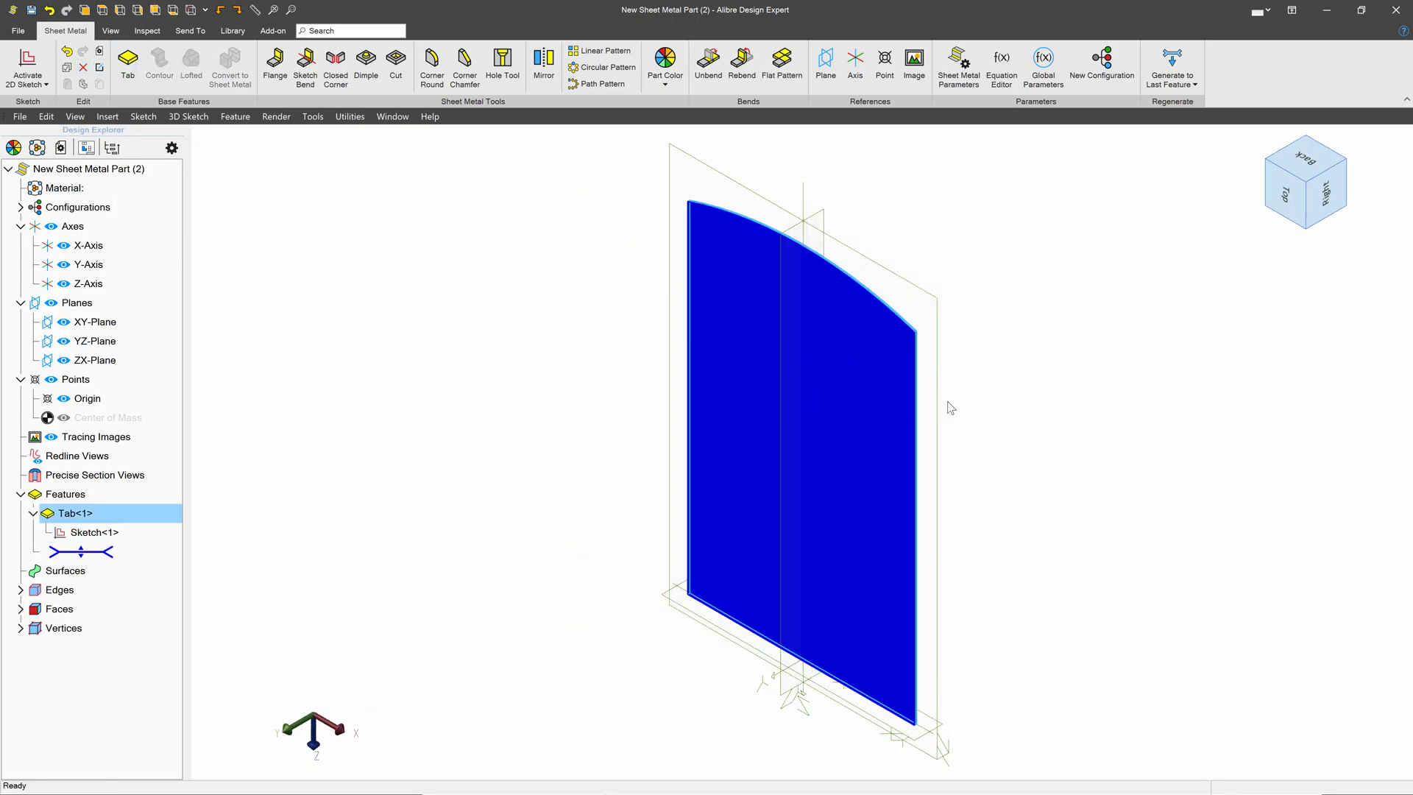
{"action": "middle_click_drag", "start_coordinate": [908, 478], "coordinate": [909, 432]}
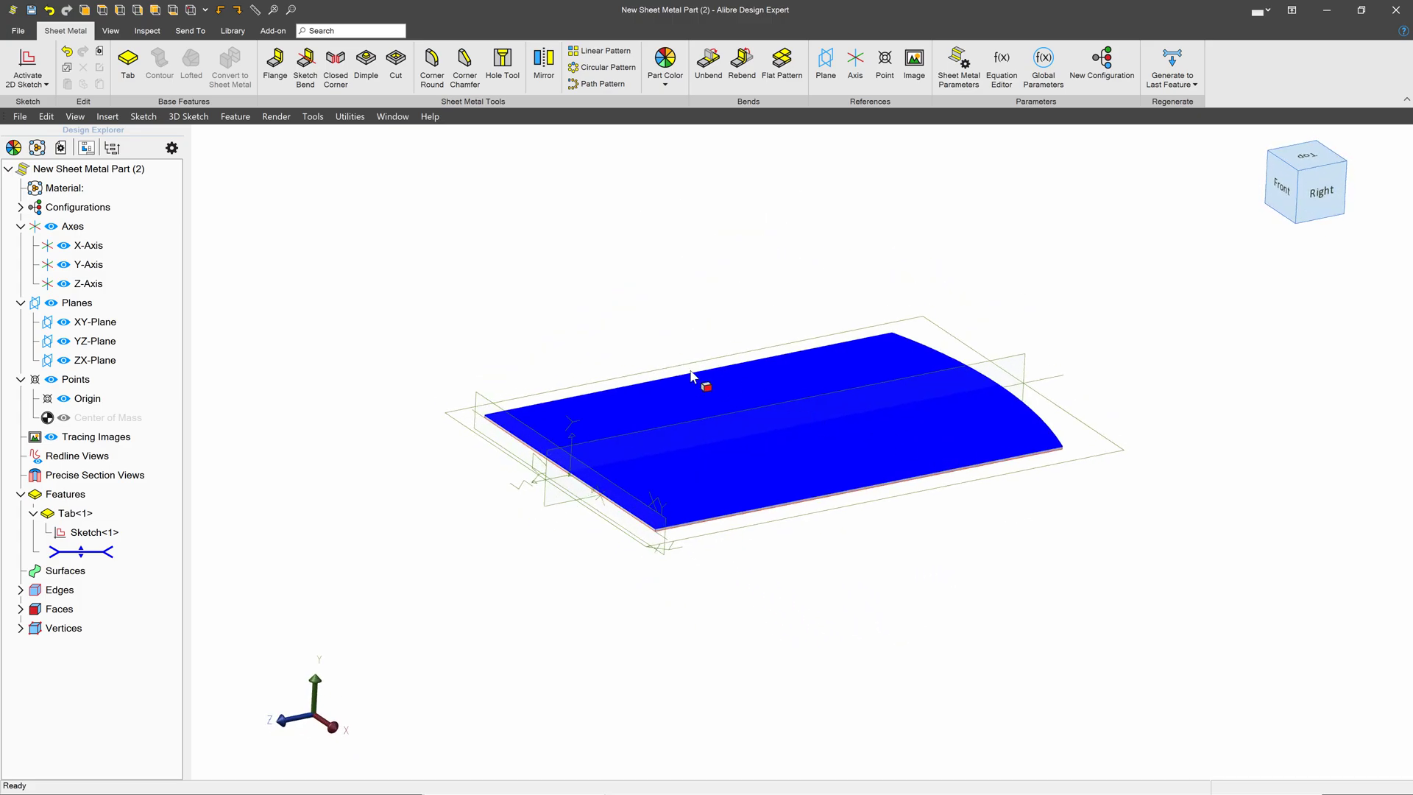
{"action": "scroll", "coordinate": [607, 369], "scroll_direction": "up", "scroll_amount": 2}
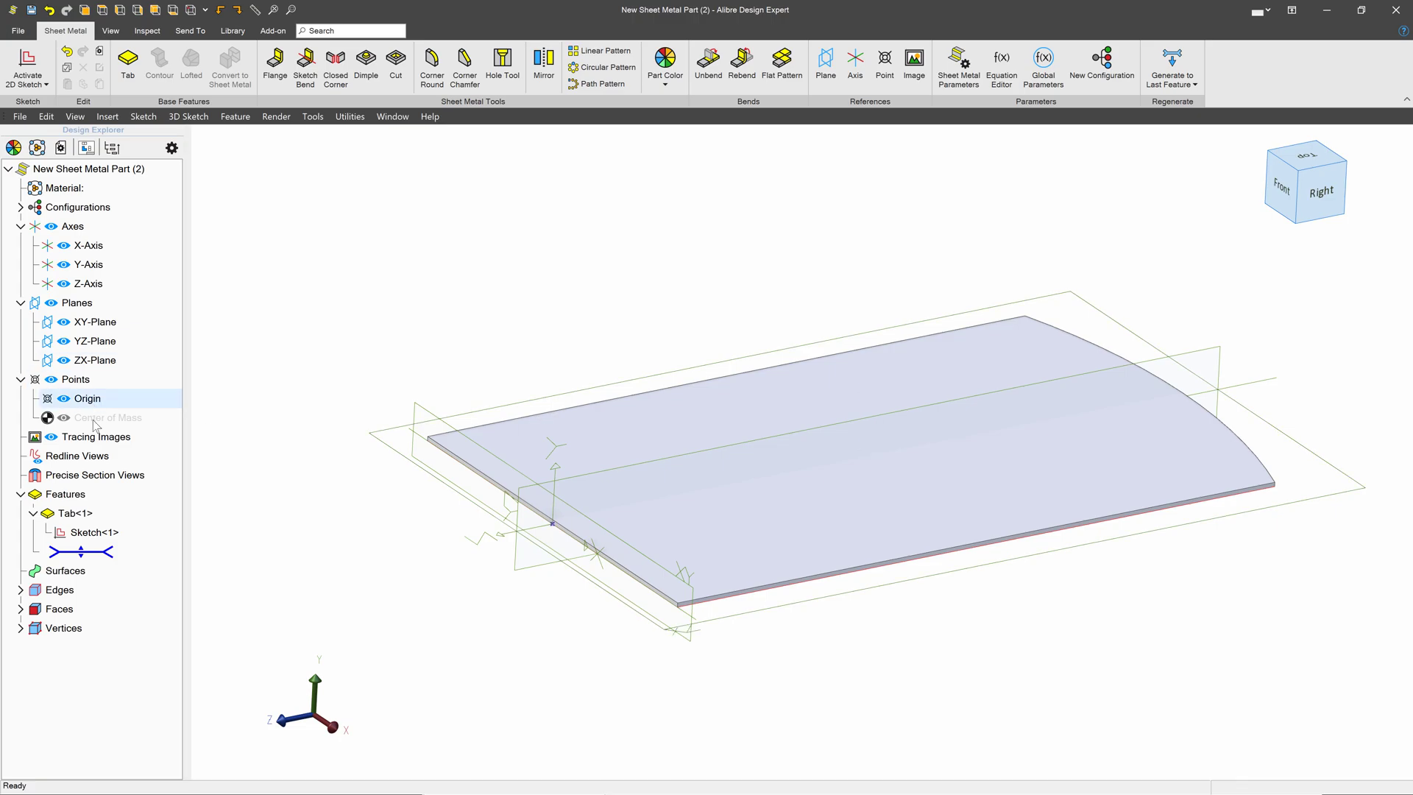
Reopen the tab's sketch for editing and delete the left vertical line of the profile.
{"action": "right_click", "coordinate": [96, 533]}
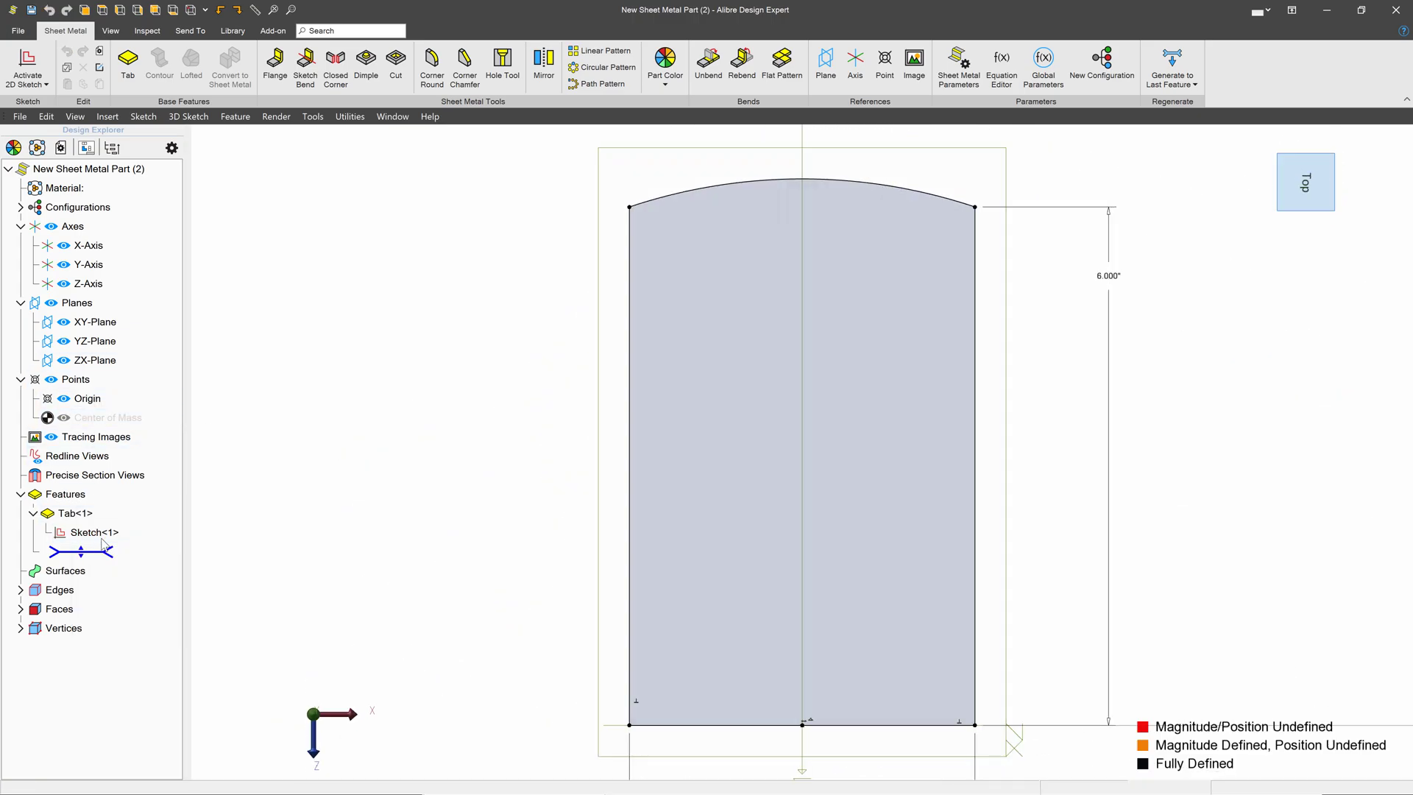
{"action": "left_click", "coordinate": [626, 314]}
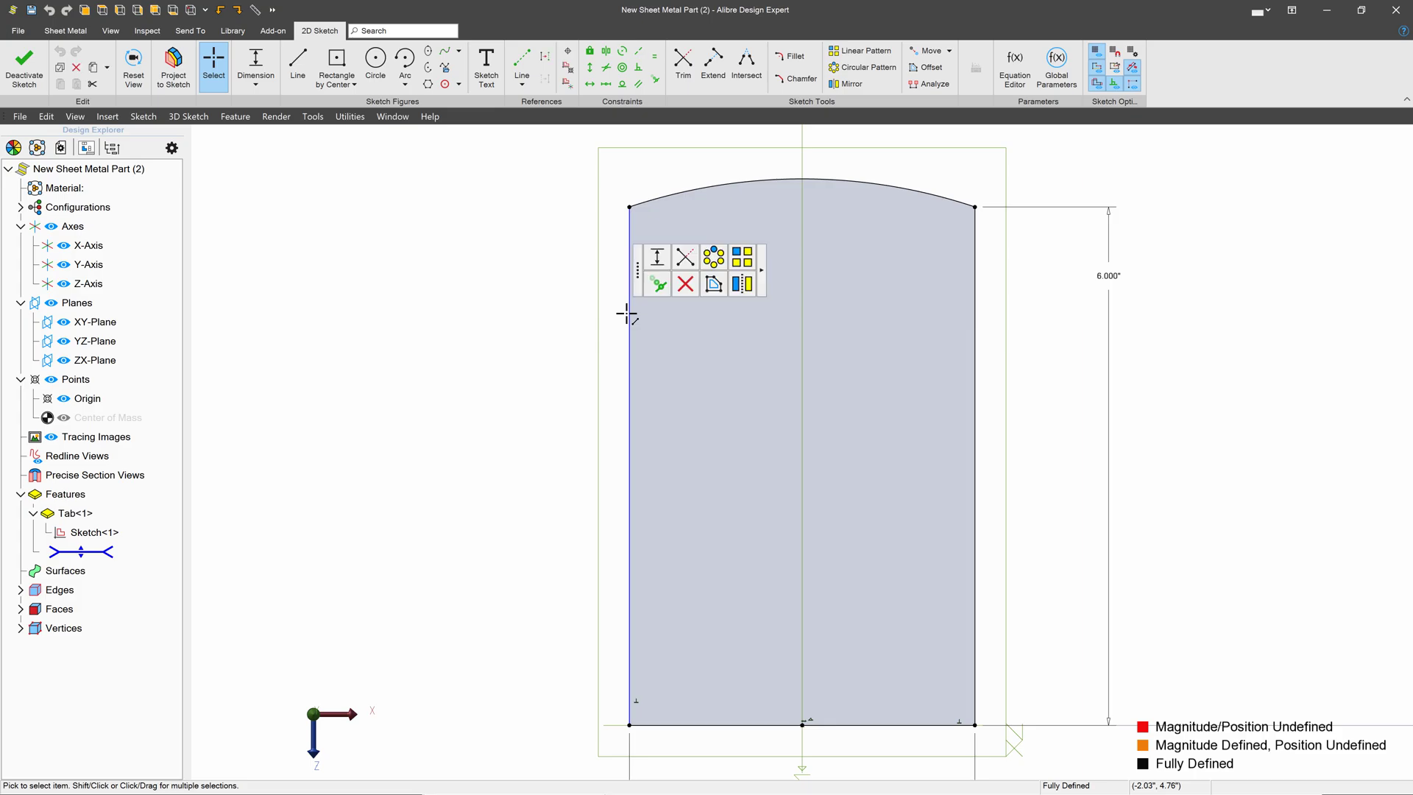
{"action": "key", "text": "Delete"}
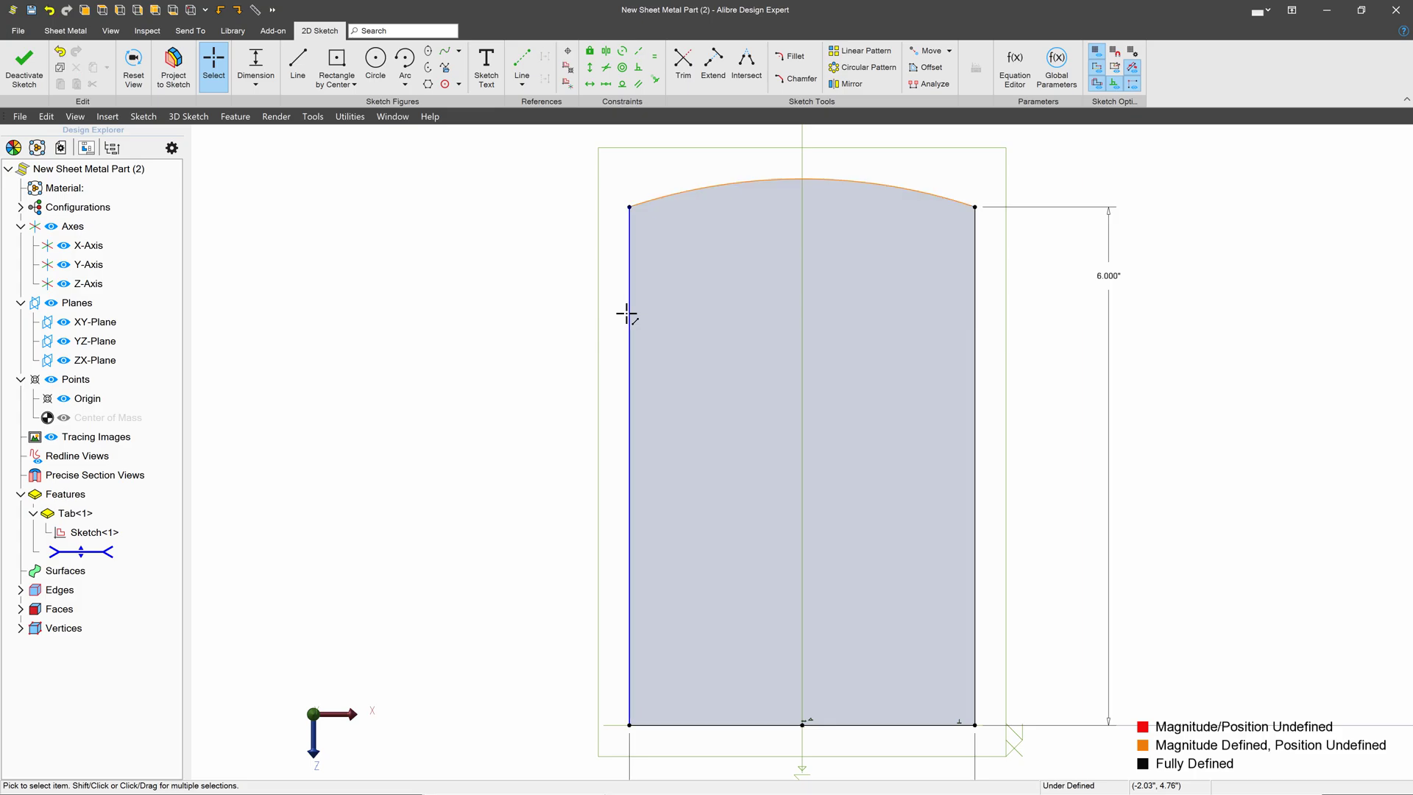
Draw a wavy spline bulging outward from the profile's lower-left corner through seven intermediate points to its upper-left corner.
{"action": "left_click", "coordinate": [445, 50]}
{"action": "left_click", "coordinate": [629, 725]}
{"action": "left_click", "coordinate": [577, 660]}
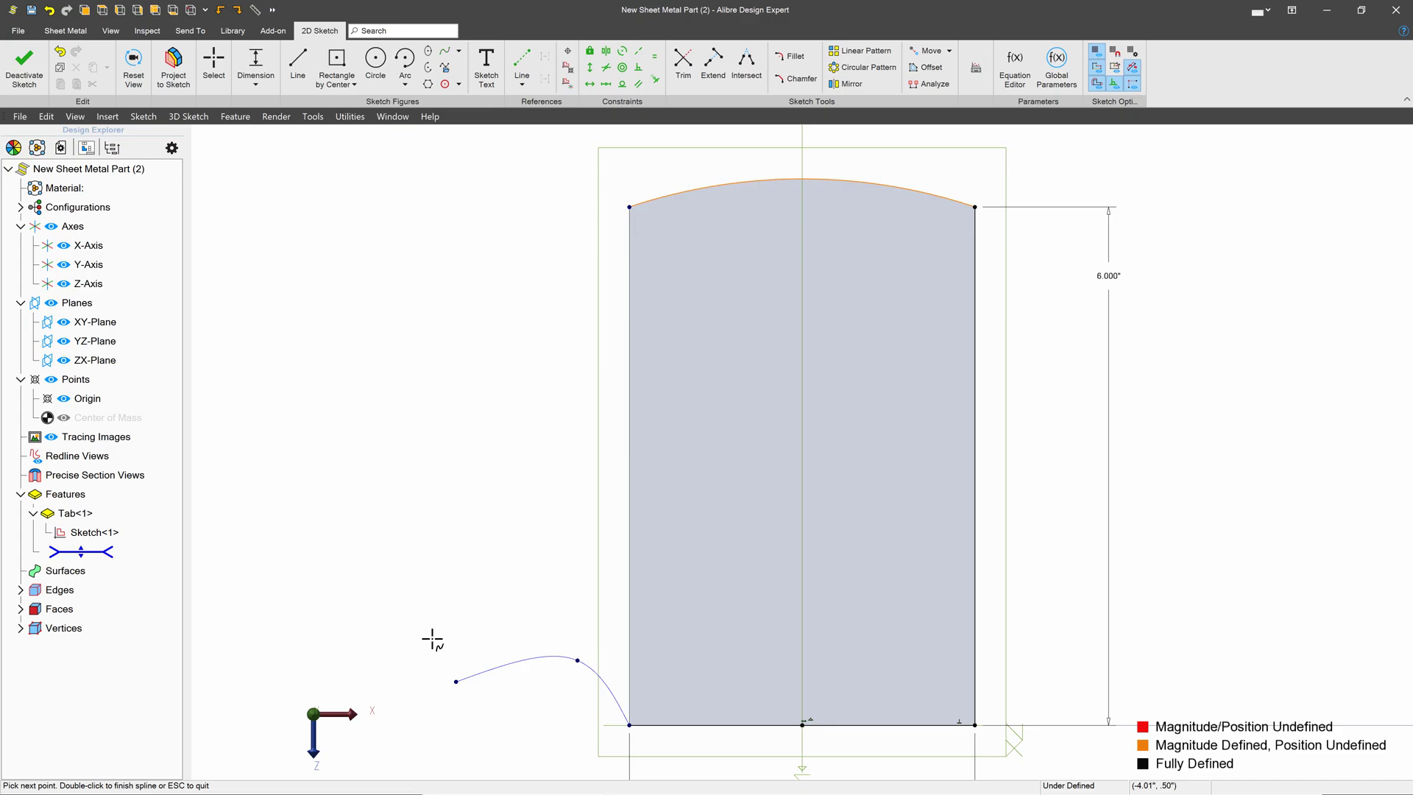
{"action": "left_click", "coordinate": [456, 681]}
{"action": "left_click", "coordinate": [379, 536]}
{"action": "left_click", "coordinate": [485, 456]}
{"action": "left_click", "coordinate": [412, 346]}
{"action": "left_click", "coordinate": [423, 281]}
{"action": "left_click", "coordinate": [536, 271]}
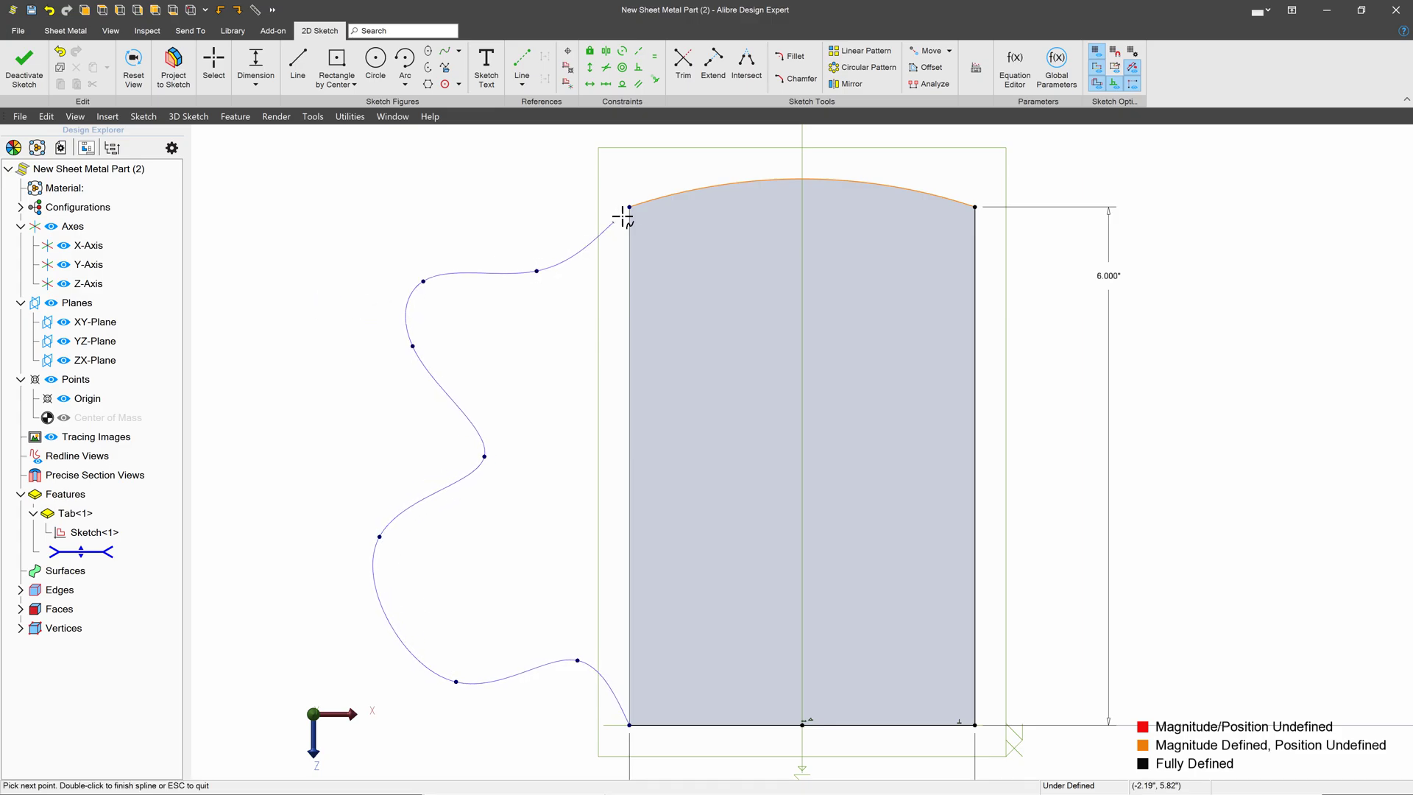
{"action": "key", "text": "Escape"}
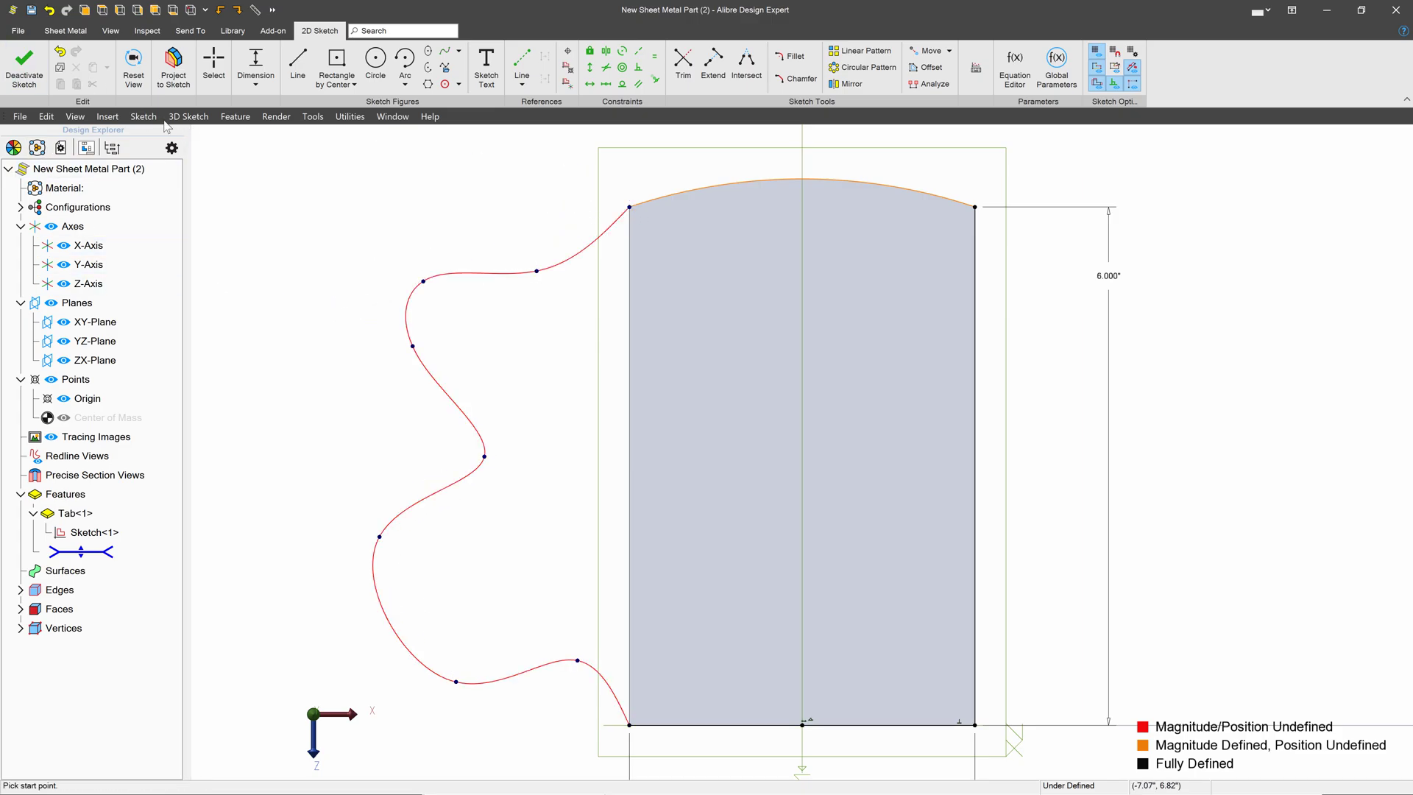
Finish the sketch edit to update the tab with the wavy edge, and inspect the plate from several angles.
{"action": "left_click", "coordinate": [28, 65]}
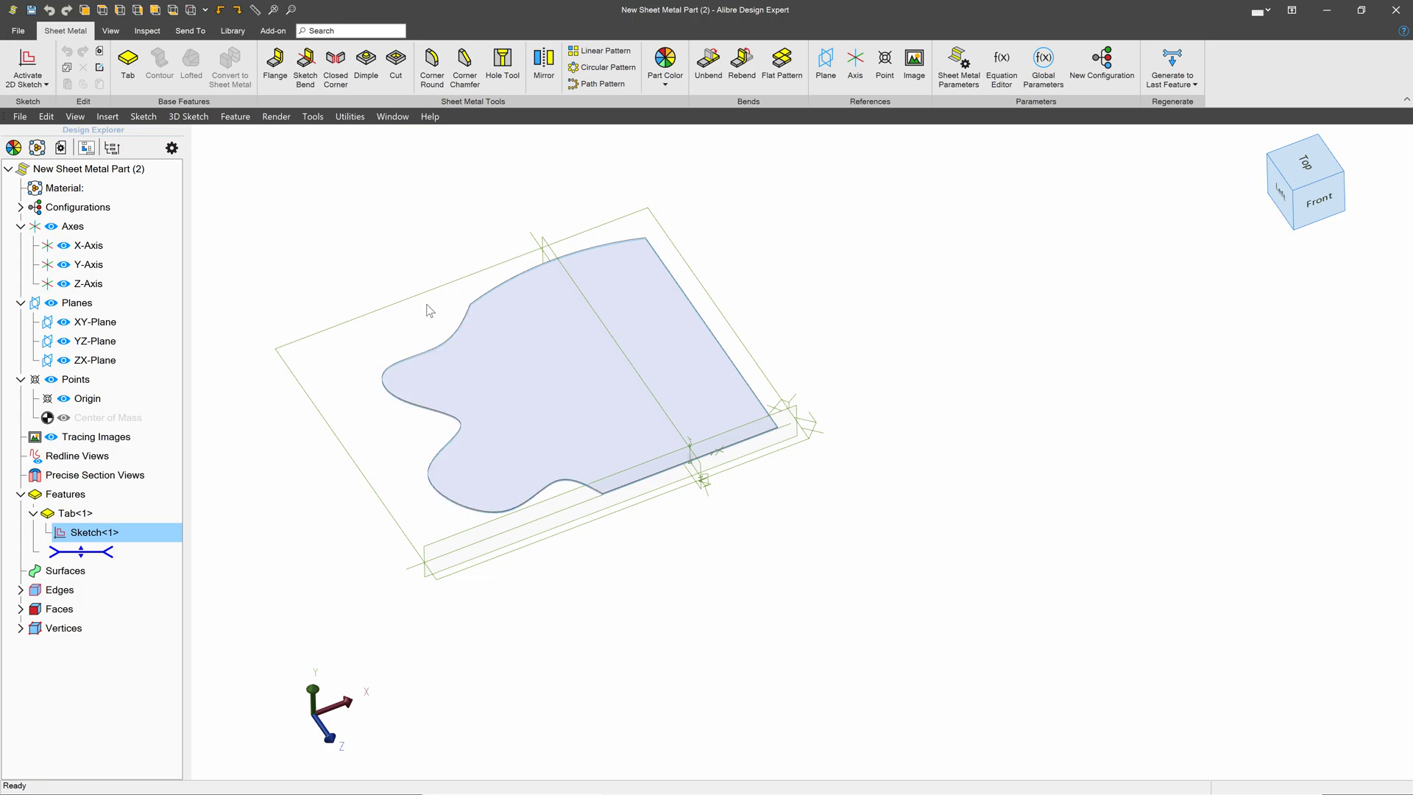
{"action": "right_click_drag", "start_coordinate": [510, 375], "coordinate": [620, 576]}
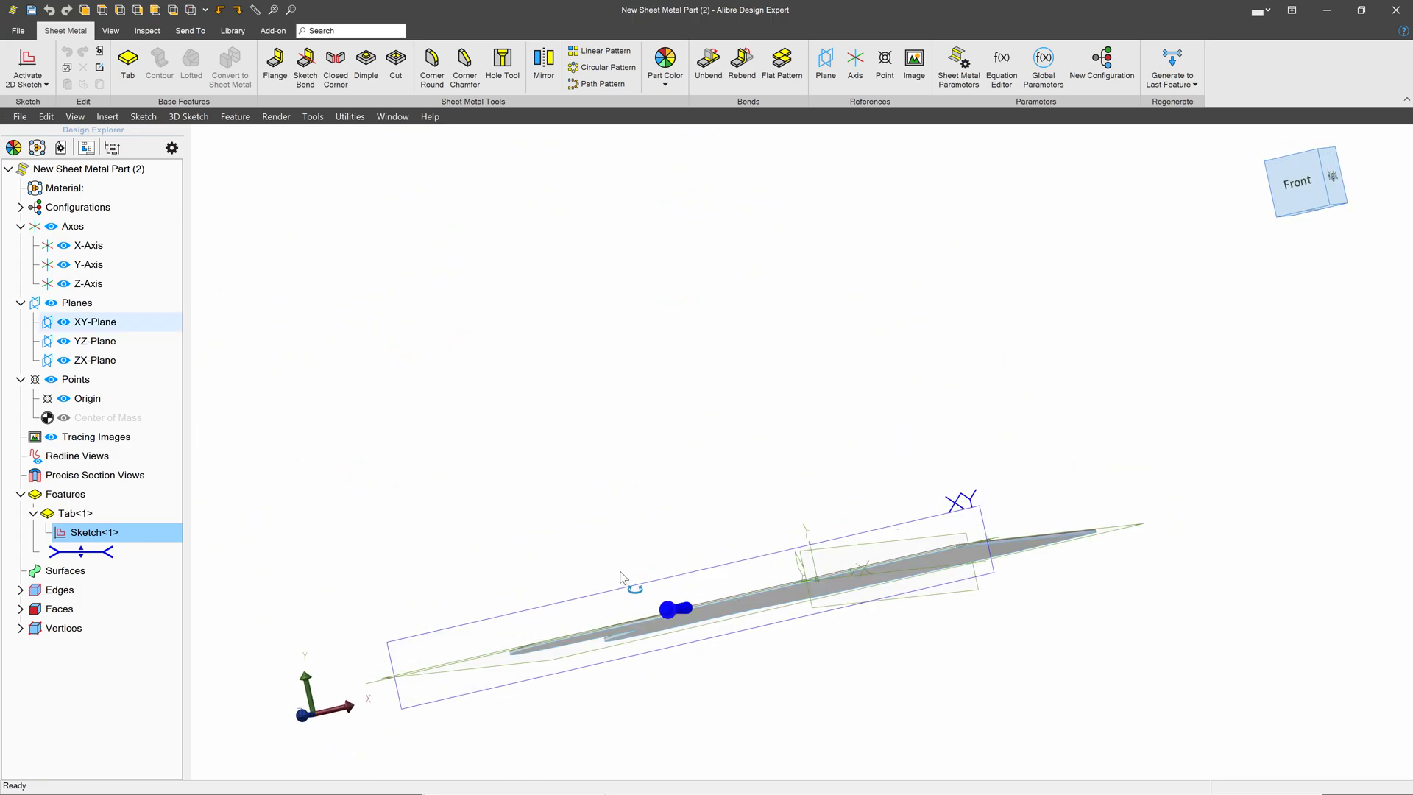
{"action": "key", "text": "Home"}
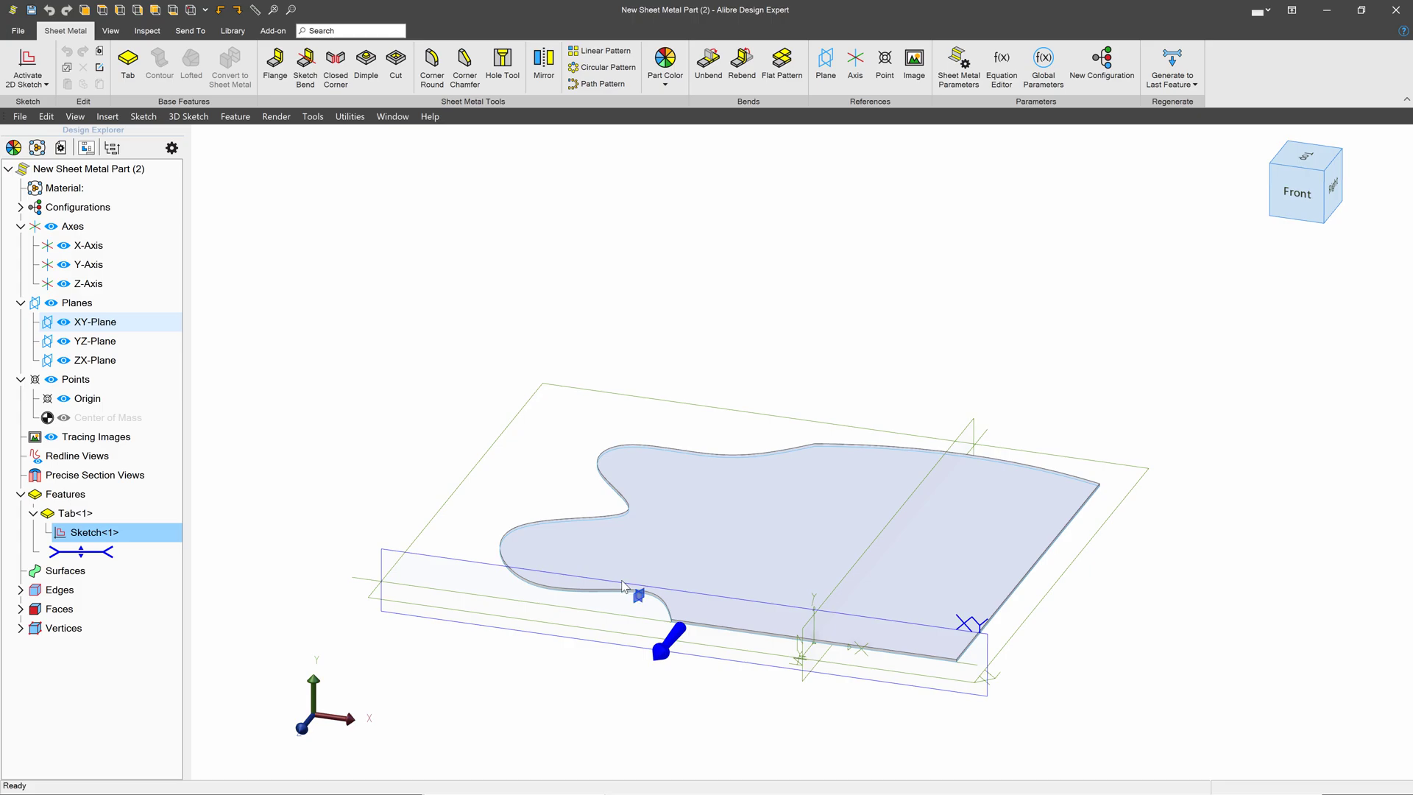